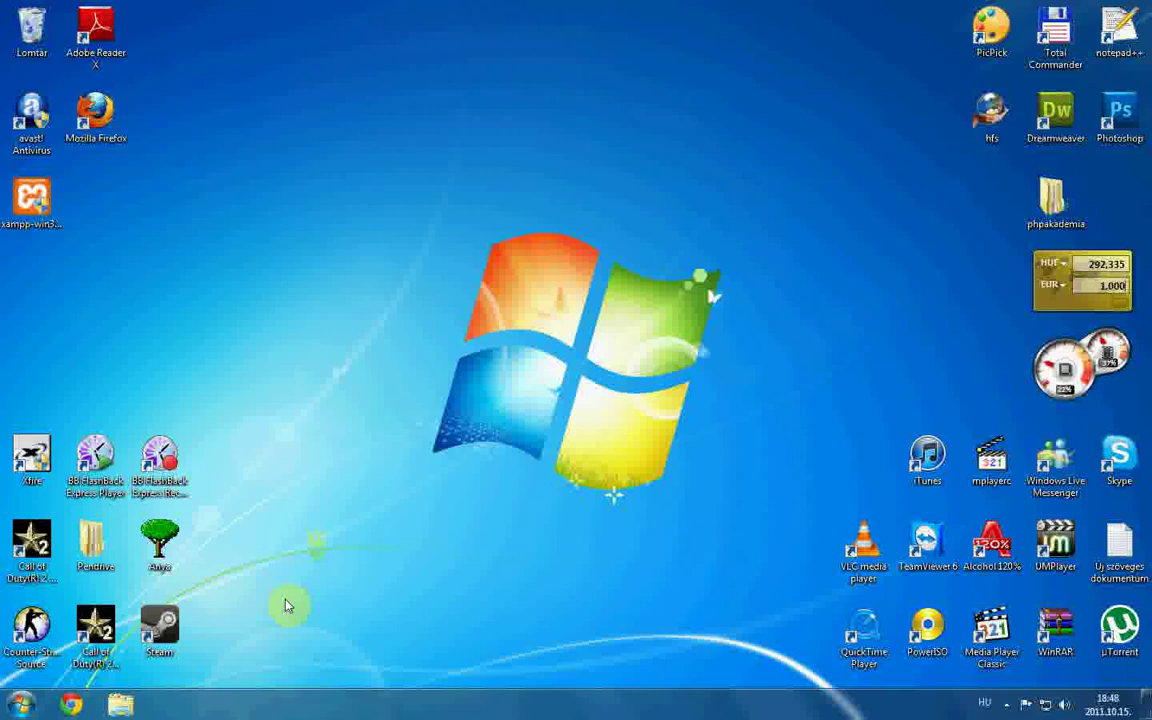
Step: Open Google in the Chrome browser and search for "xampp"
{"action": "left_click", "coordinate": [72, 706]}
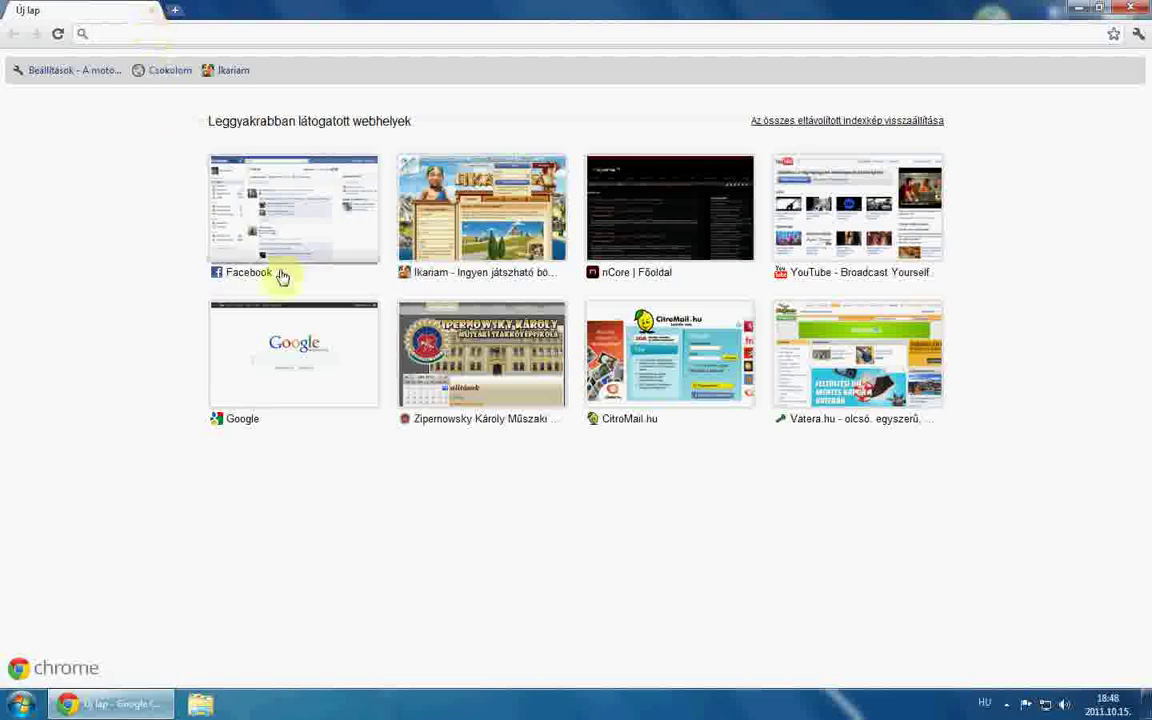
{"action": "left_click", "coordinate": [300, 367]}
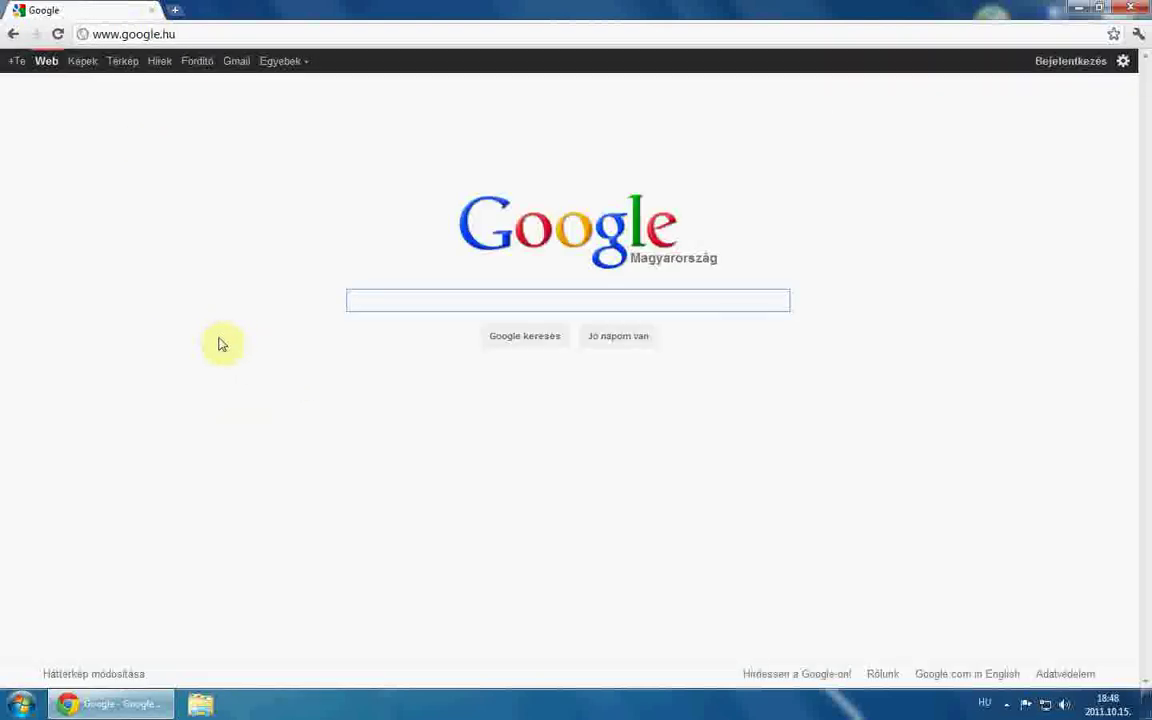
{"action": "type", "text": "x"}
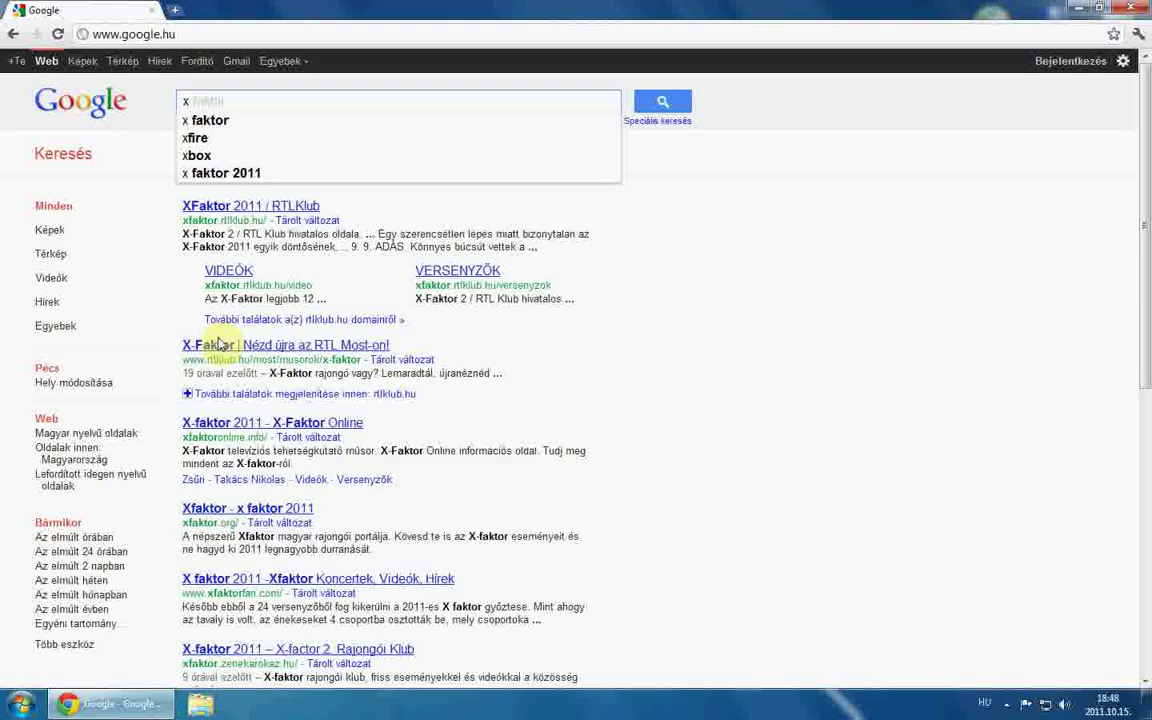
{"action": "type", "text": "ampp"}
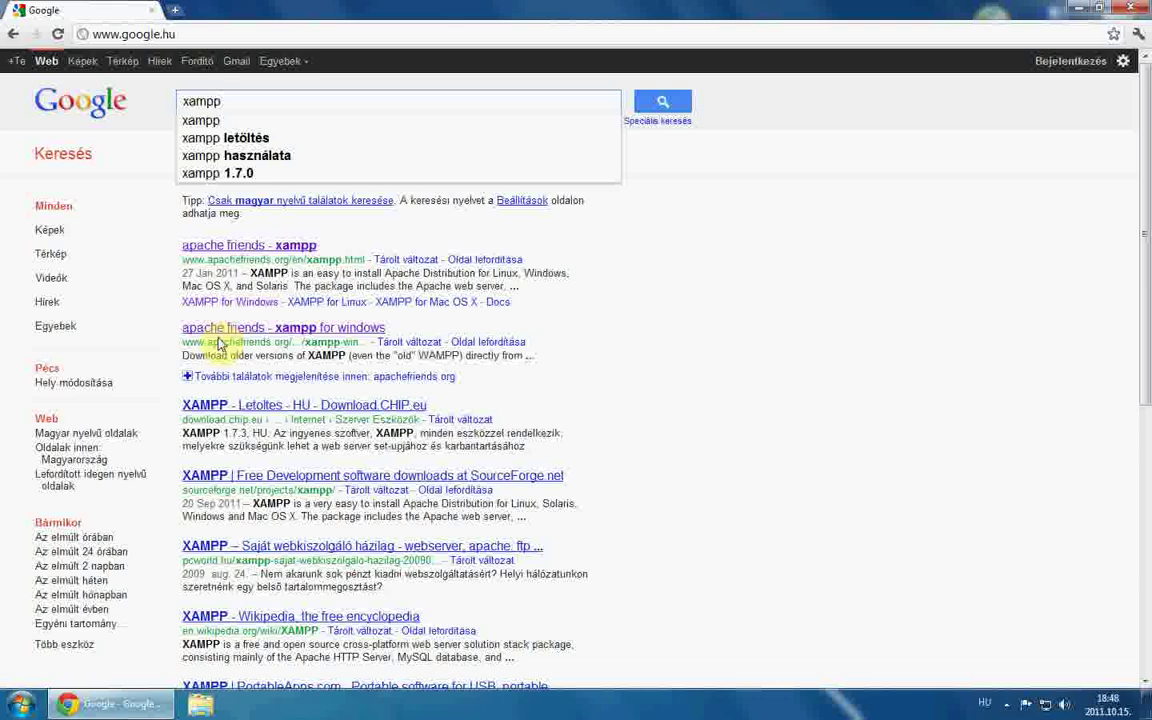
{"action": "key", "text": "Return"}
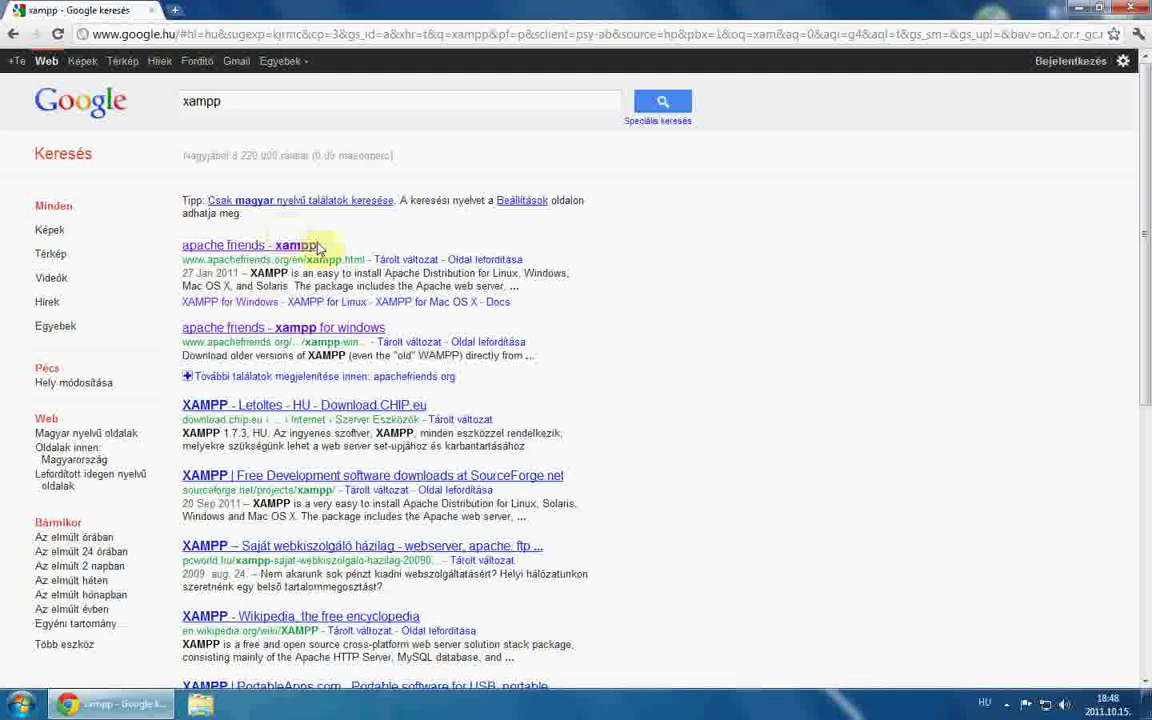
Step: Open the Apache Friends XAMPP for Windows page from the search results and go to its XAMPP download section
{"action": "left_click", "coordinate": [265, 247]}
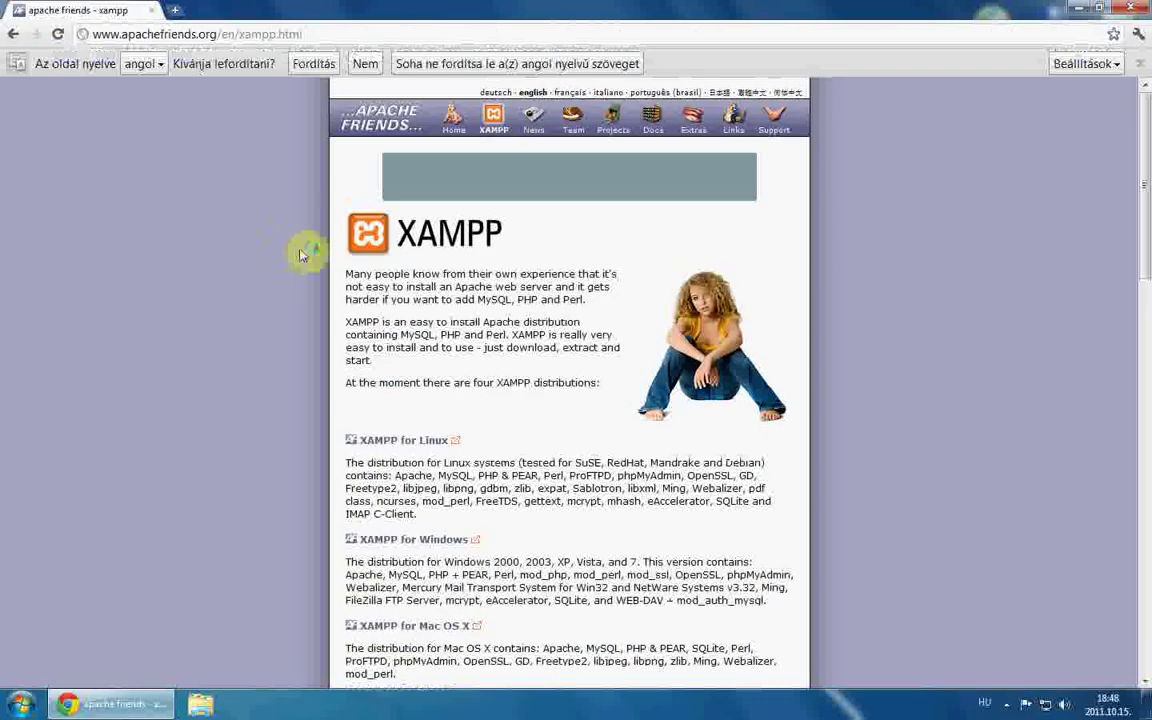
{"action": "scroll", "coordinate": [506, 370], "scroll_direction": "down", "scroll_amount": 3}
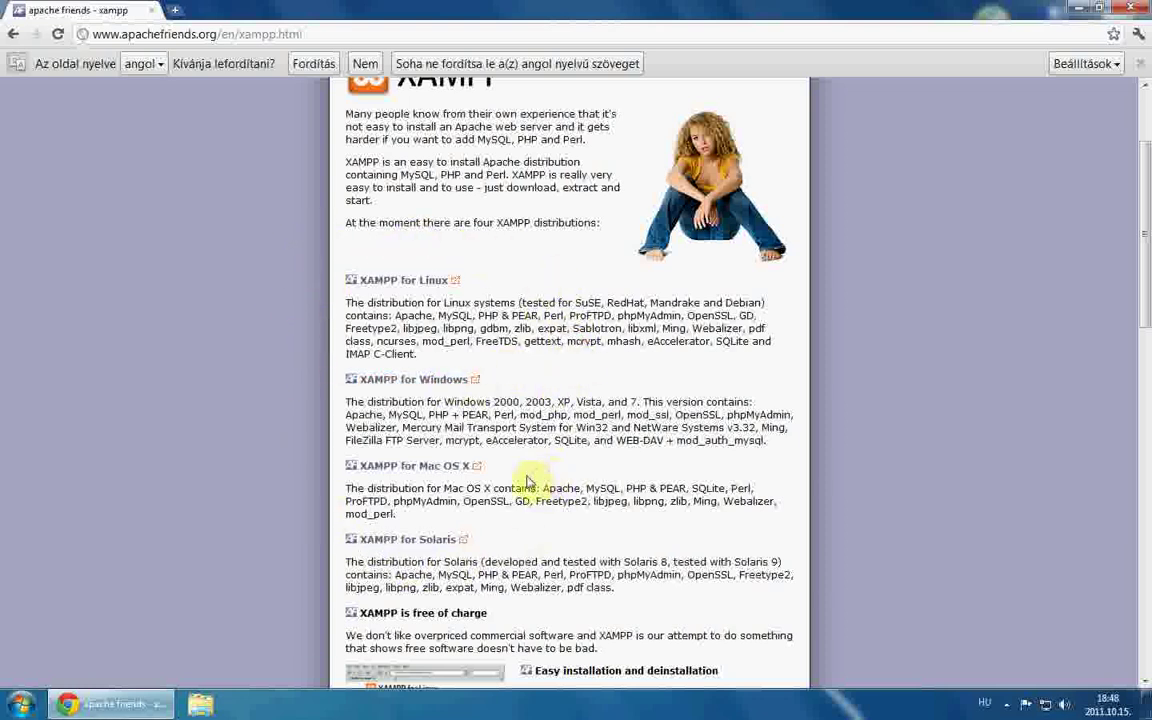
{"action": "left_click", "coordinate": [403, 381]}
{"action": "scroll", "coordinate": [543, 428], "scroll_direction": "down", "scroll_amount": 3}
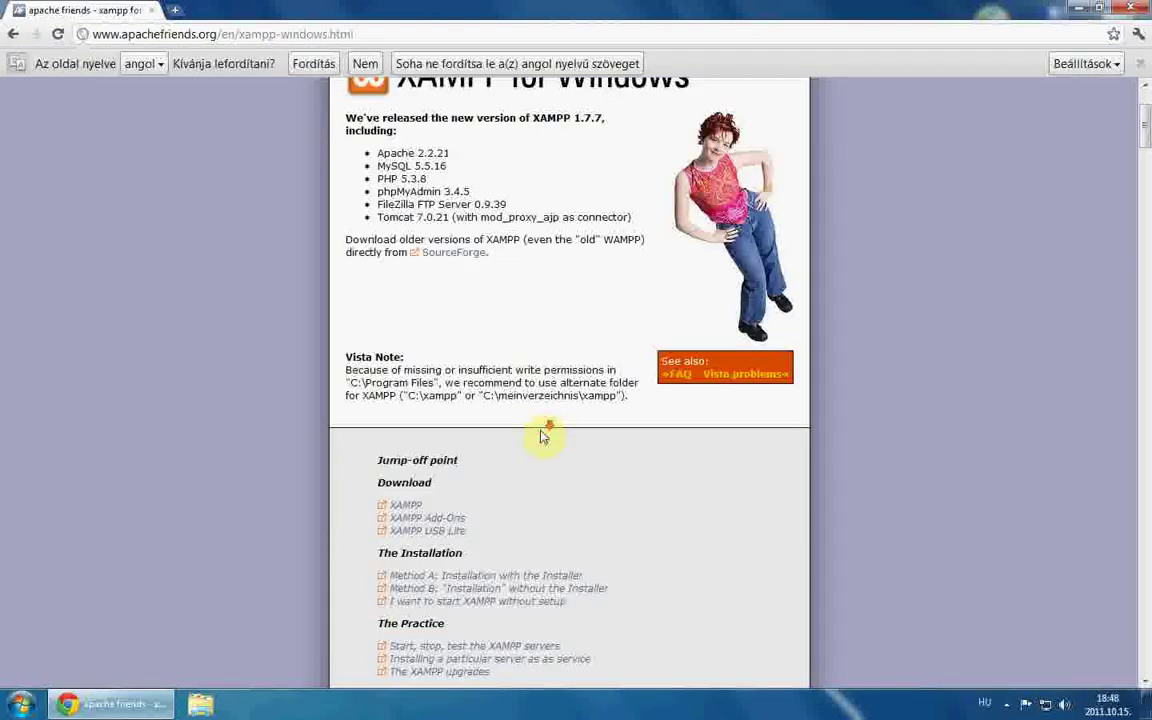
{"action": "left_click_drag", "start_coordinate": [378, 401], "coordinate": [438, 402]}
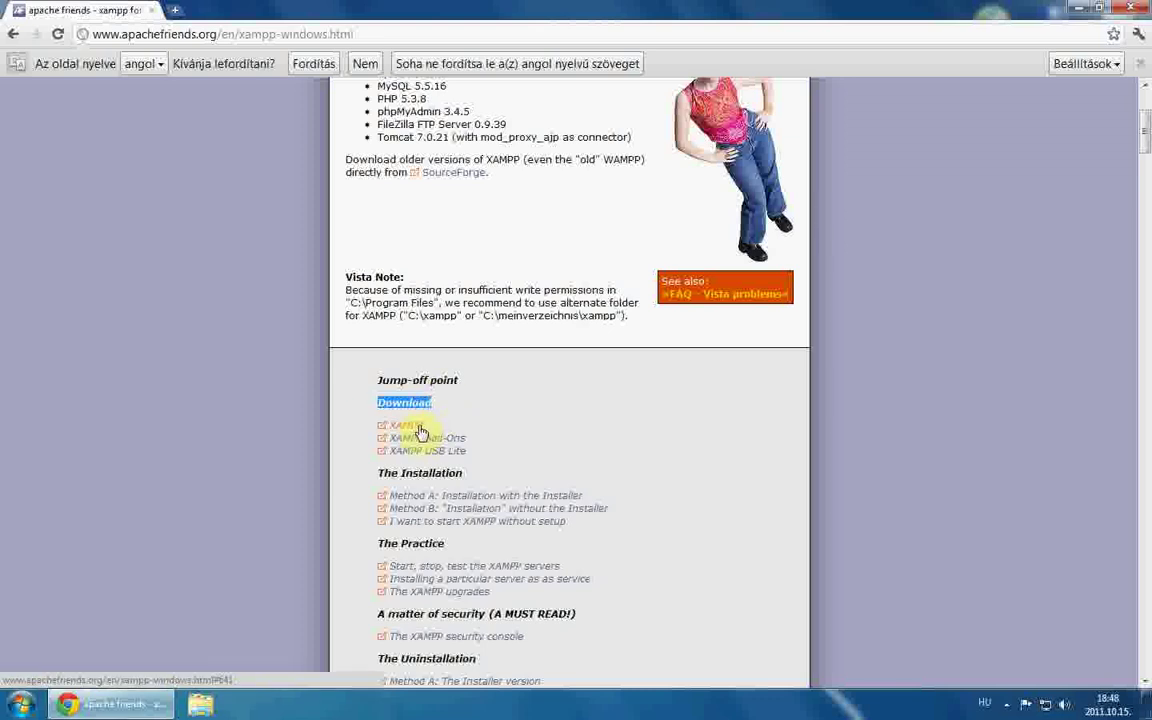
{"action": "left_click", "coordinate": [418, 430]}
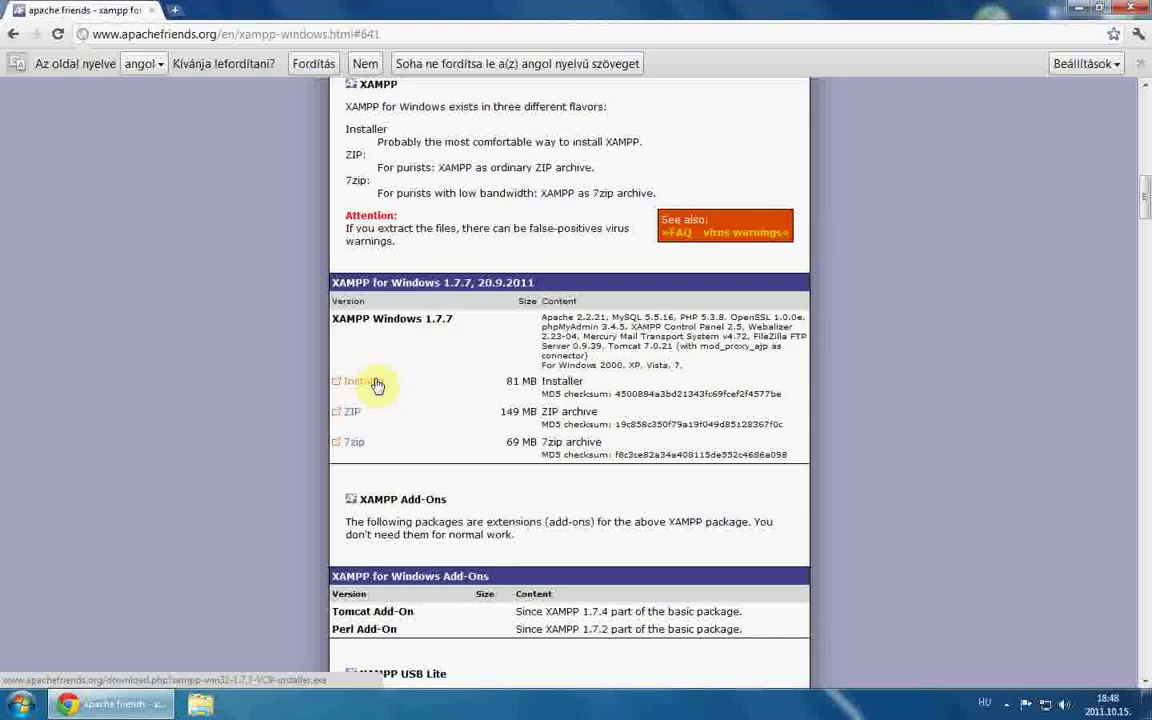
Step: Request the XAMPP Windows 1.7.7 Installer download, discard the offered file and close the browser
{"action": "left_click", "coordinate": [374, 385]}
{"action": "left_click", "coordinate": [364, 382]}
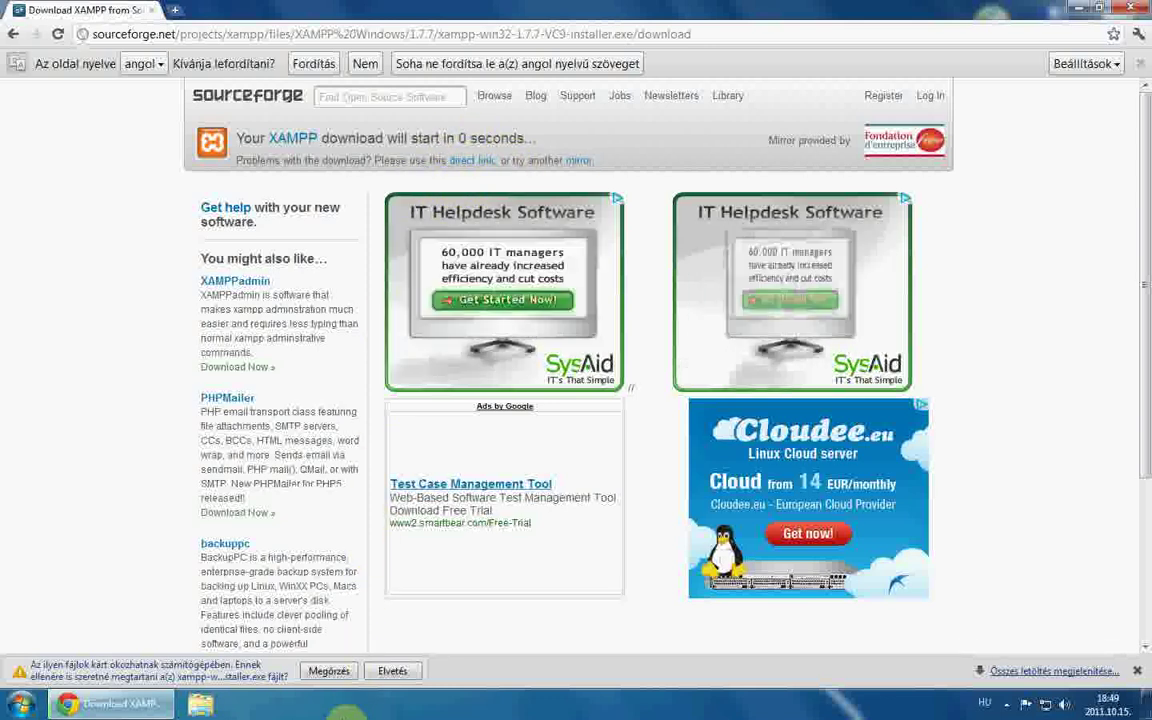
{"action": "left_click", "coordinate": [407, 677]}
{"action": "left_click", "coordinate": [1133, 8]}
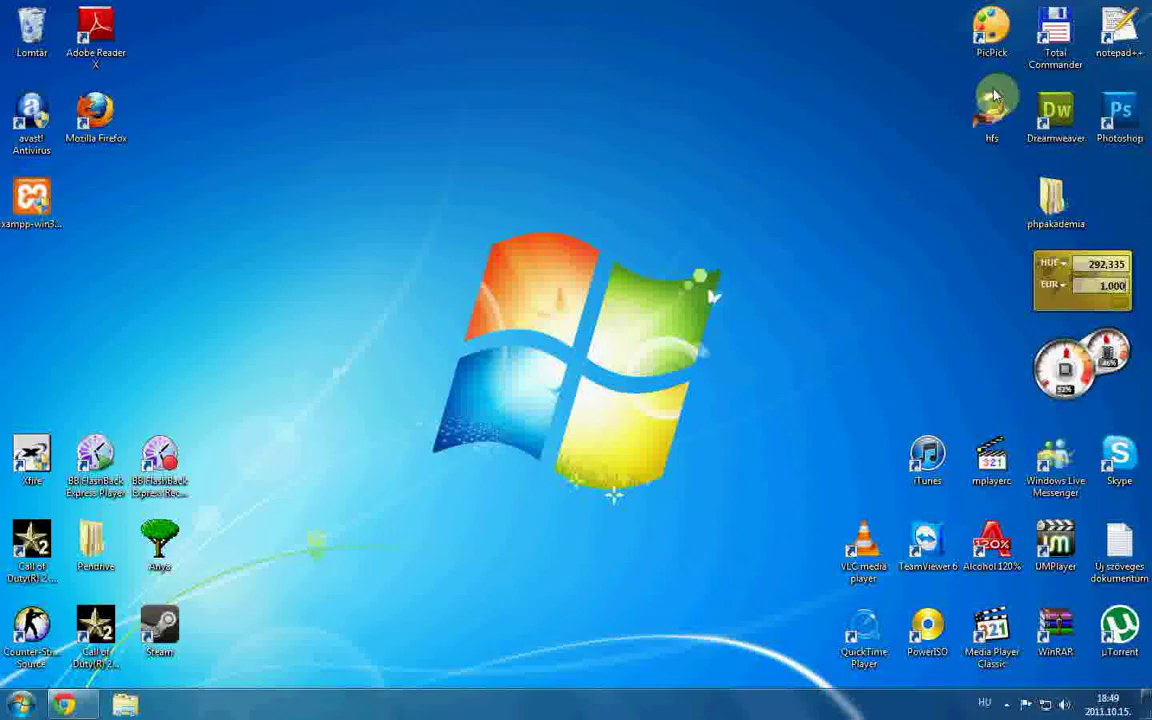
Step: Run the XAMPP installer from the desktop in English and accept c:\xampp as the destination folder
{"action": "left_click_drag", "start_coordinate": [62, 222], "coordinate": [352, 145]}
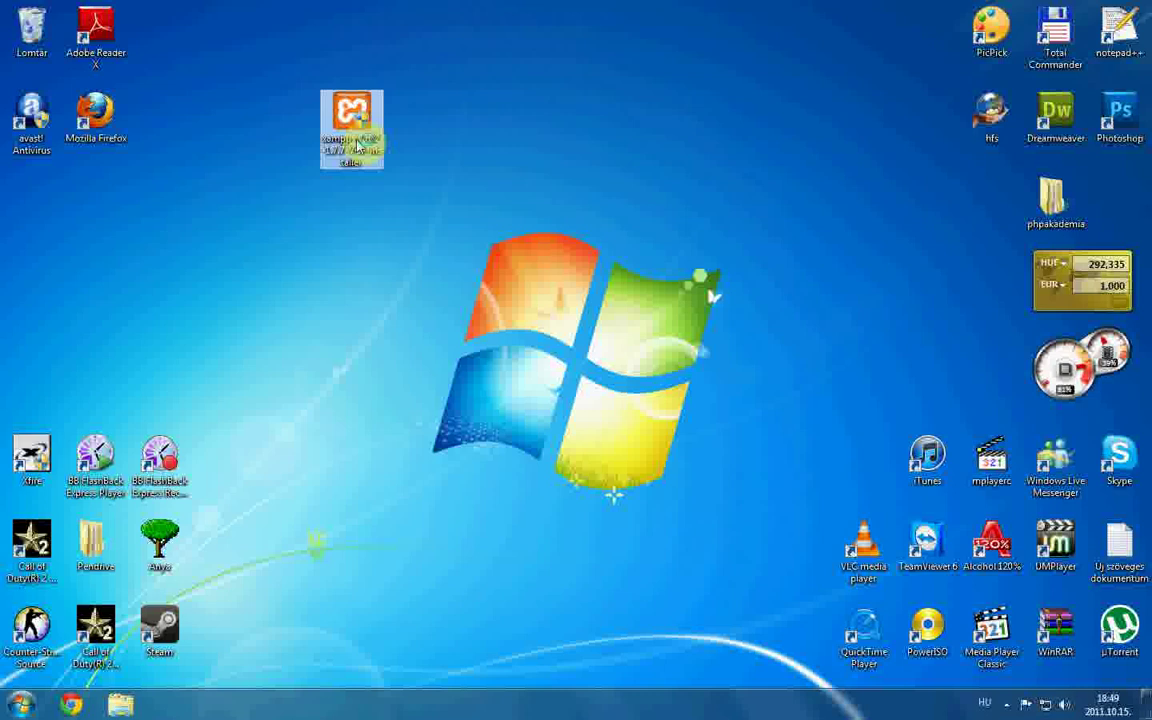
{"action": "left_click", "coordinate": [3, 5]}
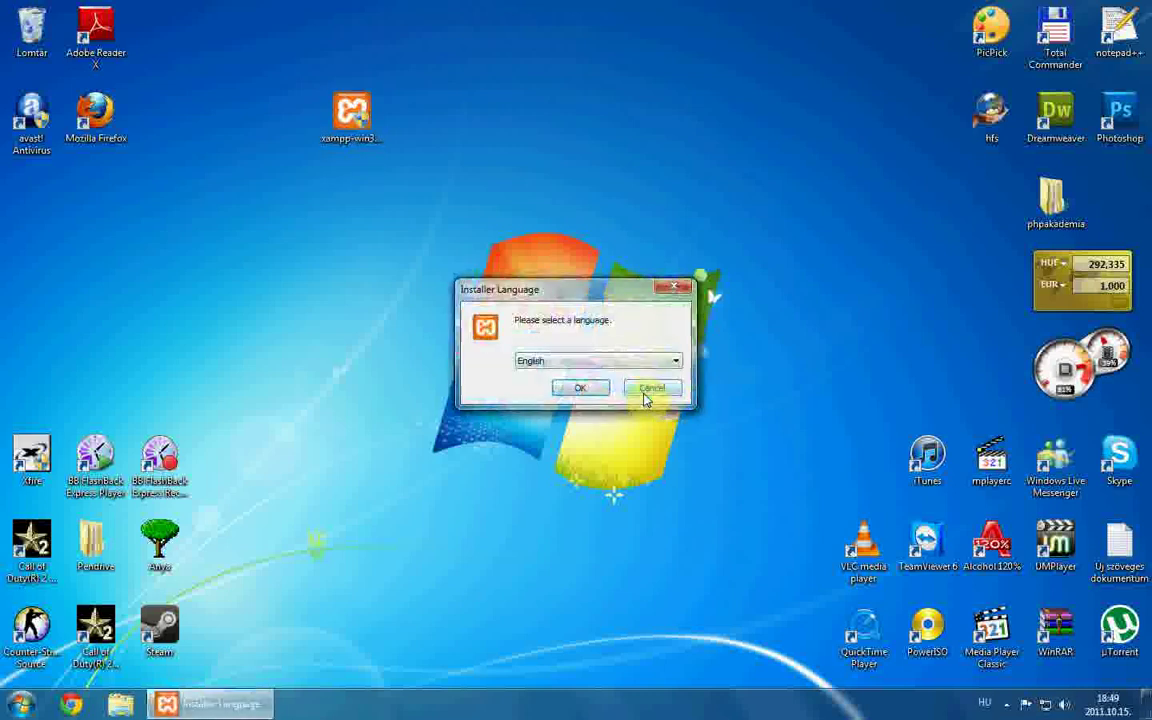
{"action": "left_click", "coordinate": [584, 388]}
{"action": "left_click", "coordinate": [732, 420]}
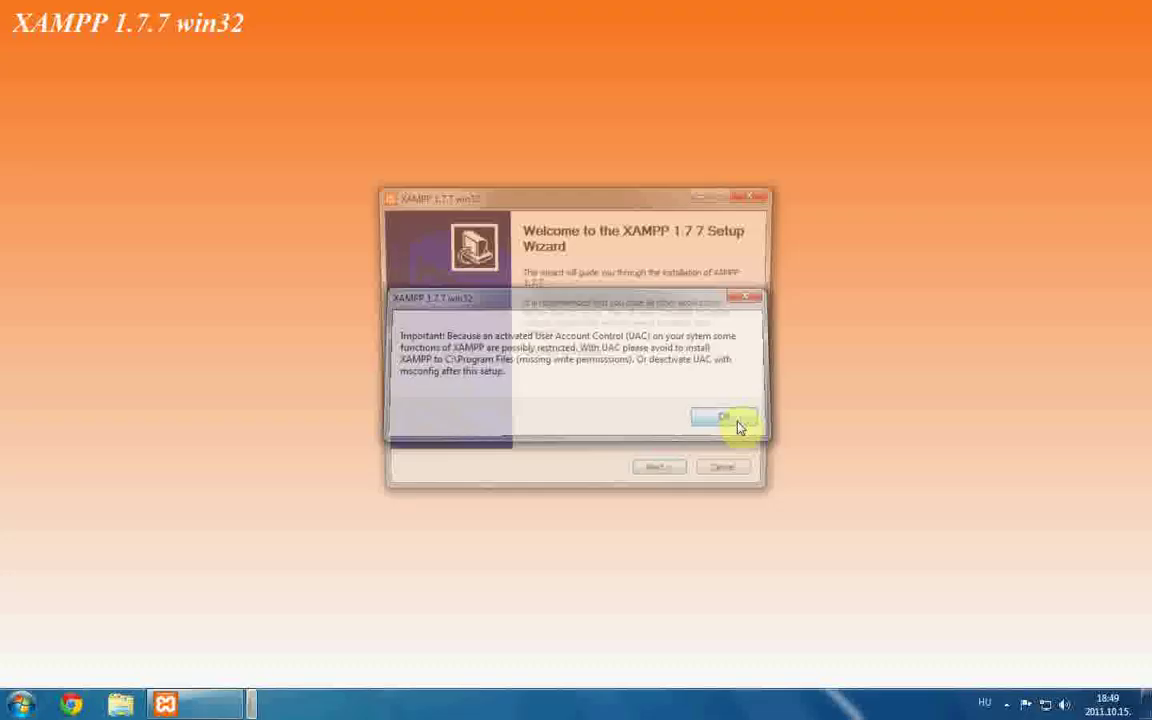
{"action": "left_click", "coordinate": [666, 480]}
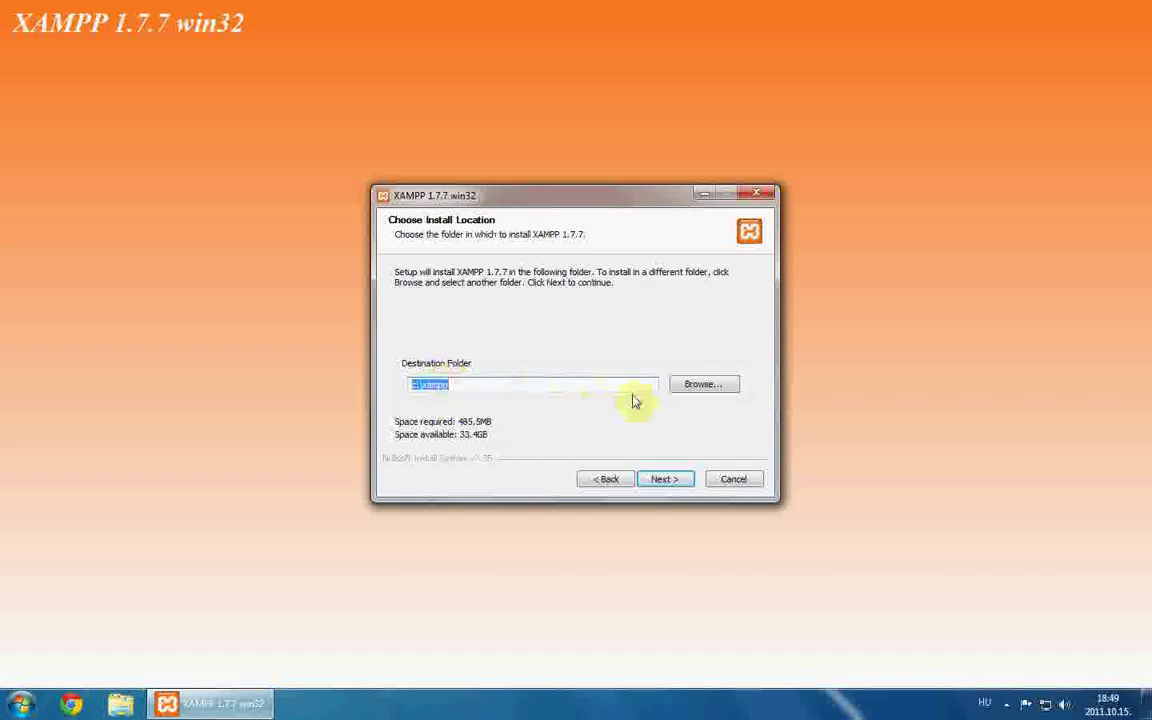
{"action": "left_click", "coordinate": [665, 480]}
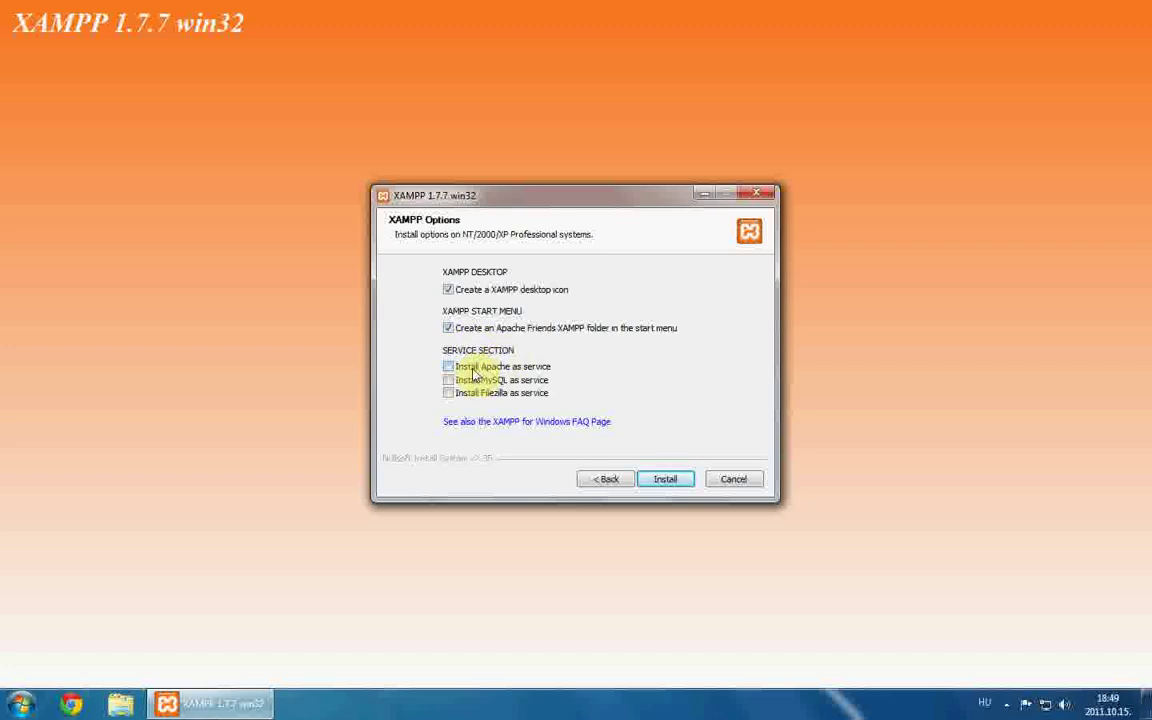
Step: Select Apache and MySQL to install as services, leave FileZilla unselected, and start the installation
{"action": "left_click", "coordinate": [448, 366]}
{"action": "left_click", "coordinate": [450, 380]}
{"action": "left_click", "coordinate": [505, 392]}
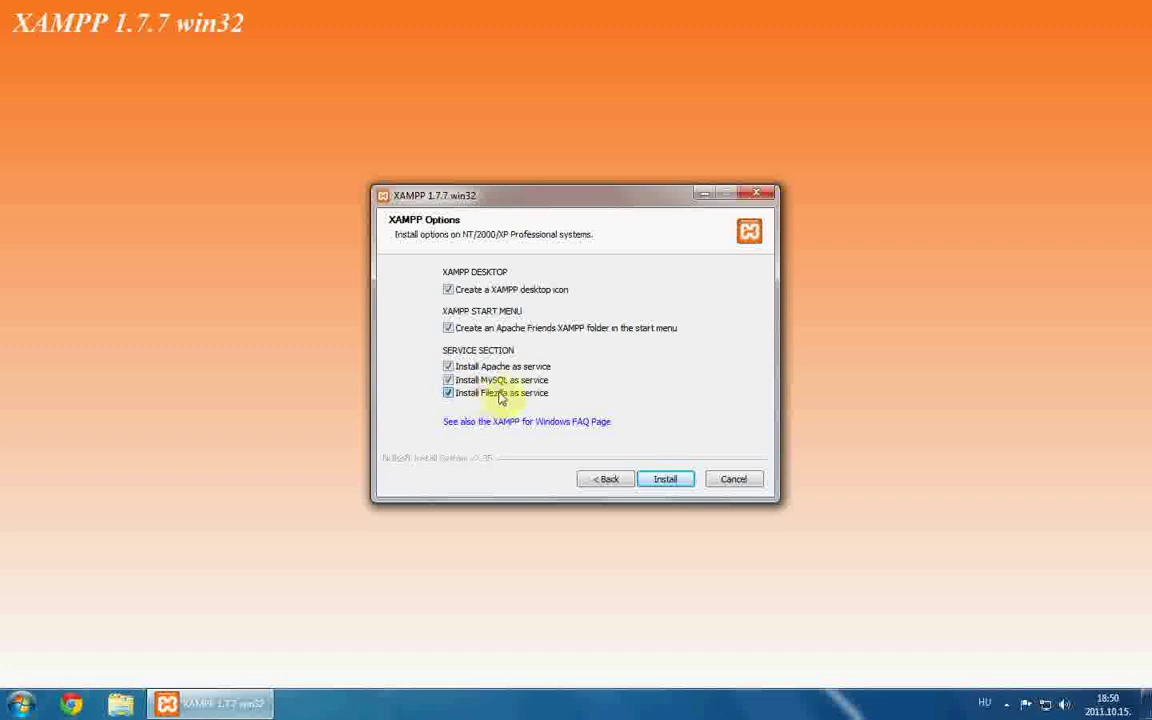
{"action": "left_click", "coordinate": [515, 396]}
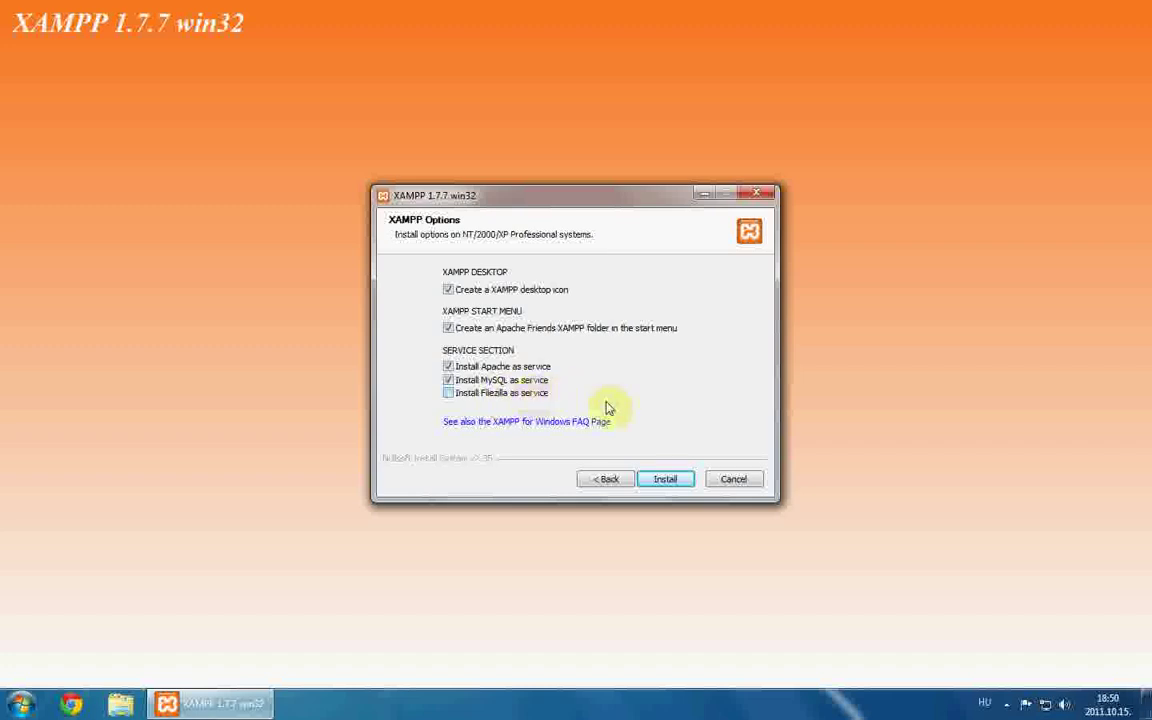
{"action": "left_click", "coordinate": [670, 480]}
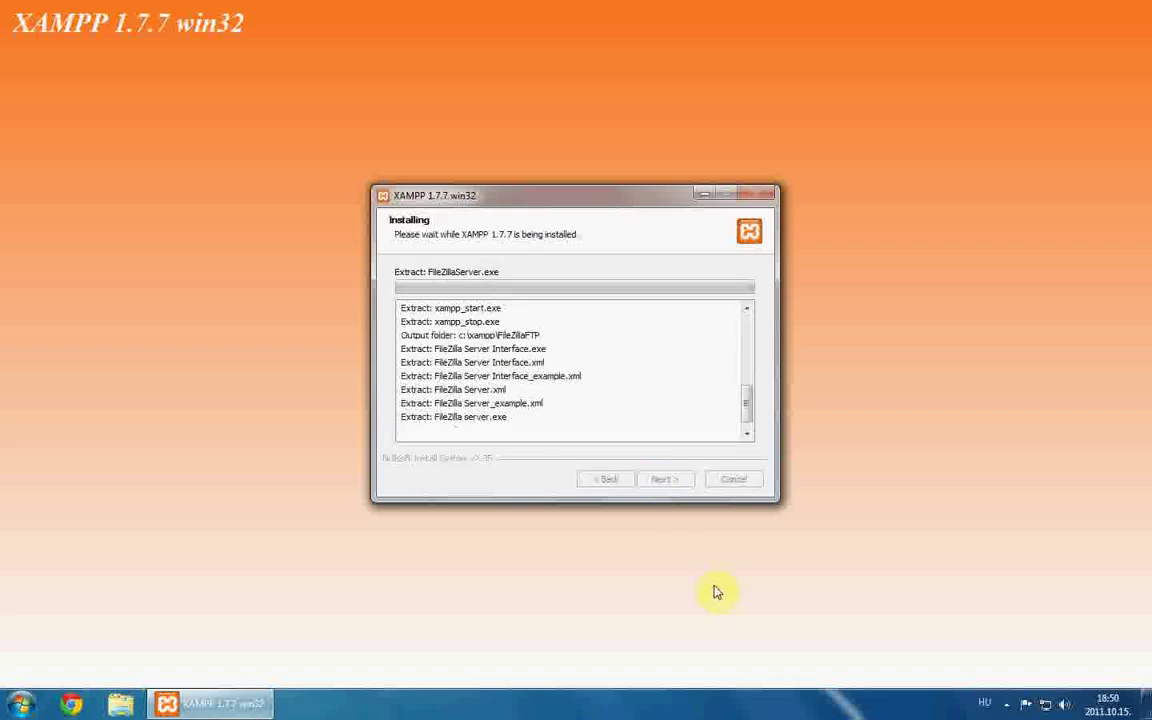
{"action": "left_click", "coordinate": [1011, 704]}
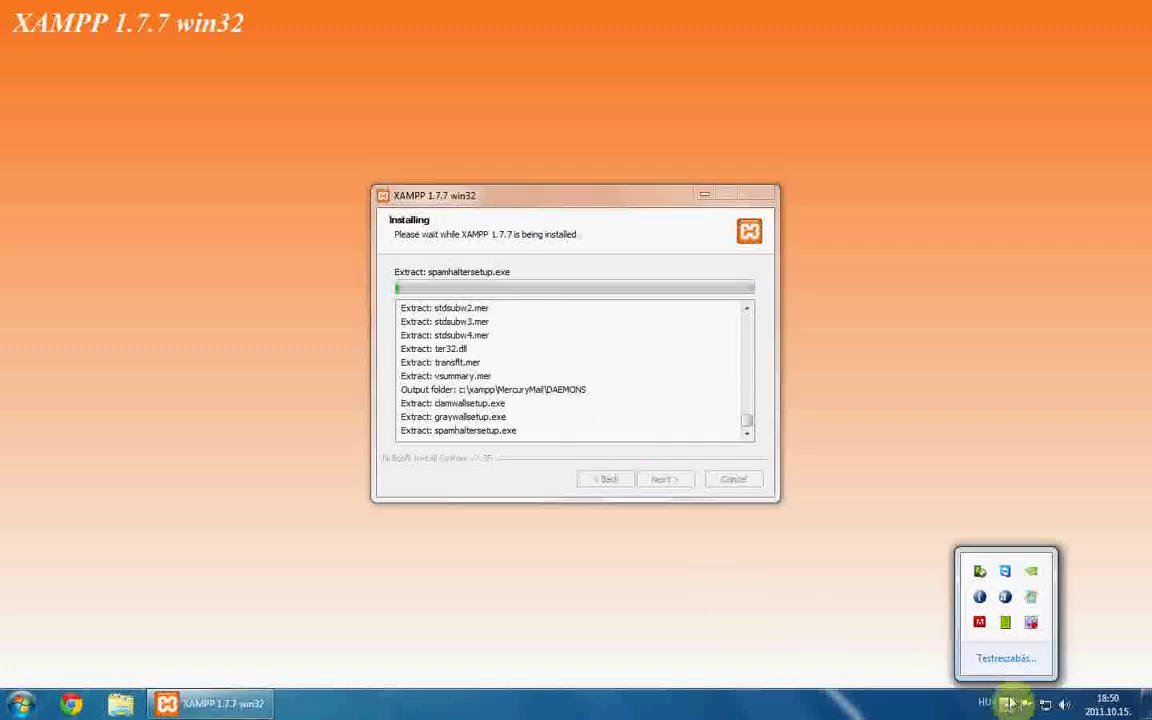
{"action": "left_click", "coordinate": [1033, 625]}
{"action": "left_click_drag", "start_coordinate": [807, 285], "coordinate": [992, 344]}
{"action": "left_click", "coordinate": [990, 341]}
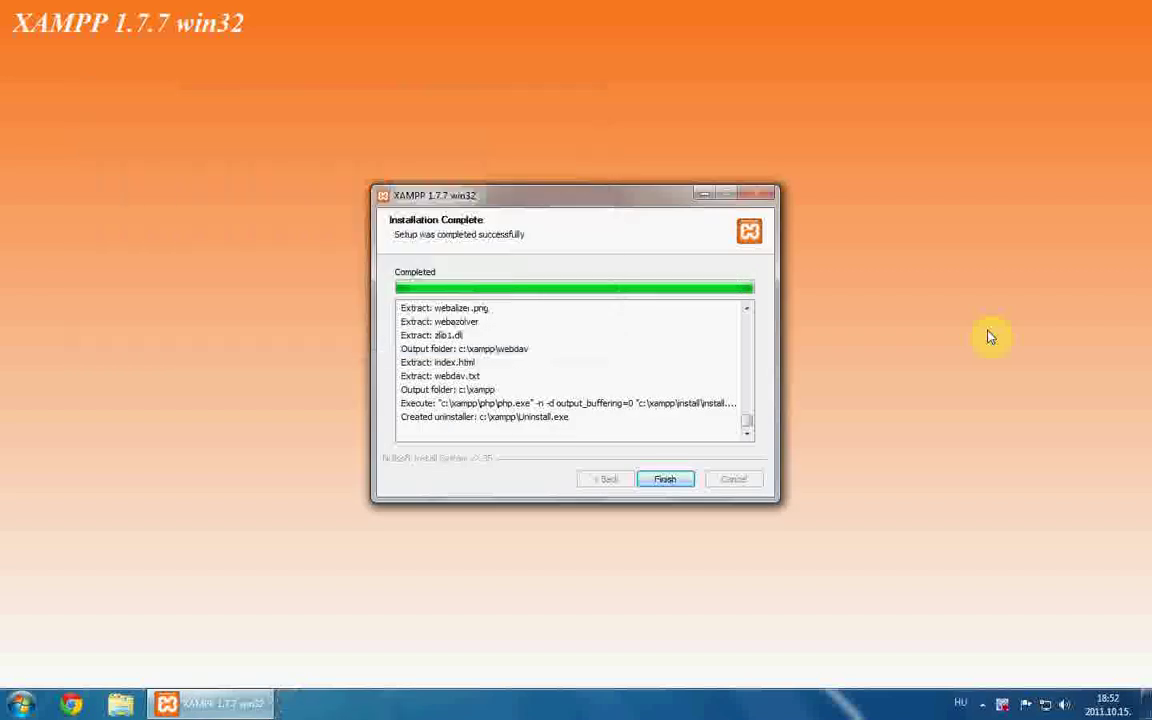
Step: Finish the XAMPP setup, start the XAMPP Control Panel and move its window to the middle of the desktop
{"action": "left_click", "coordinate": [668, 480]}
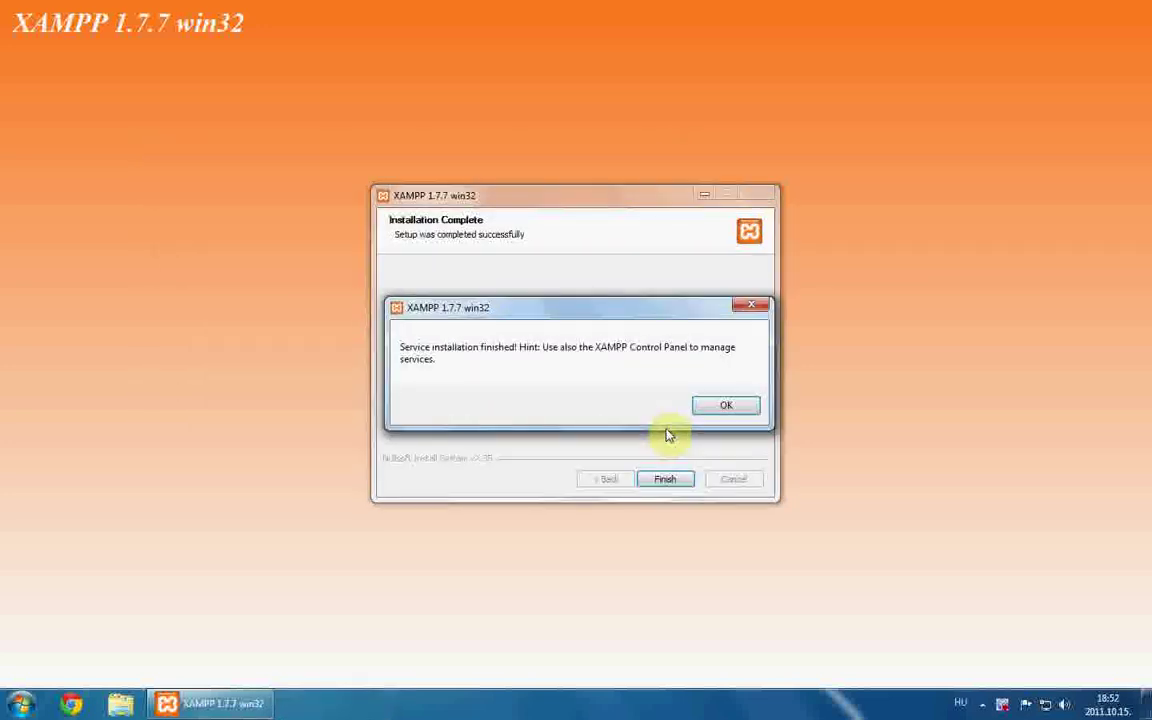
{"action": "left_click", "coordinate": [735, 403]}
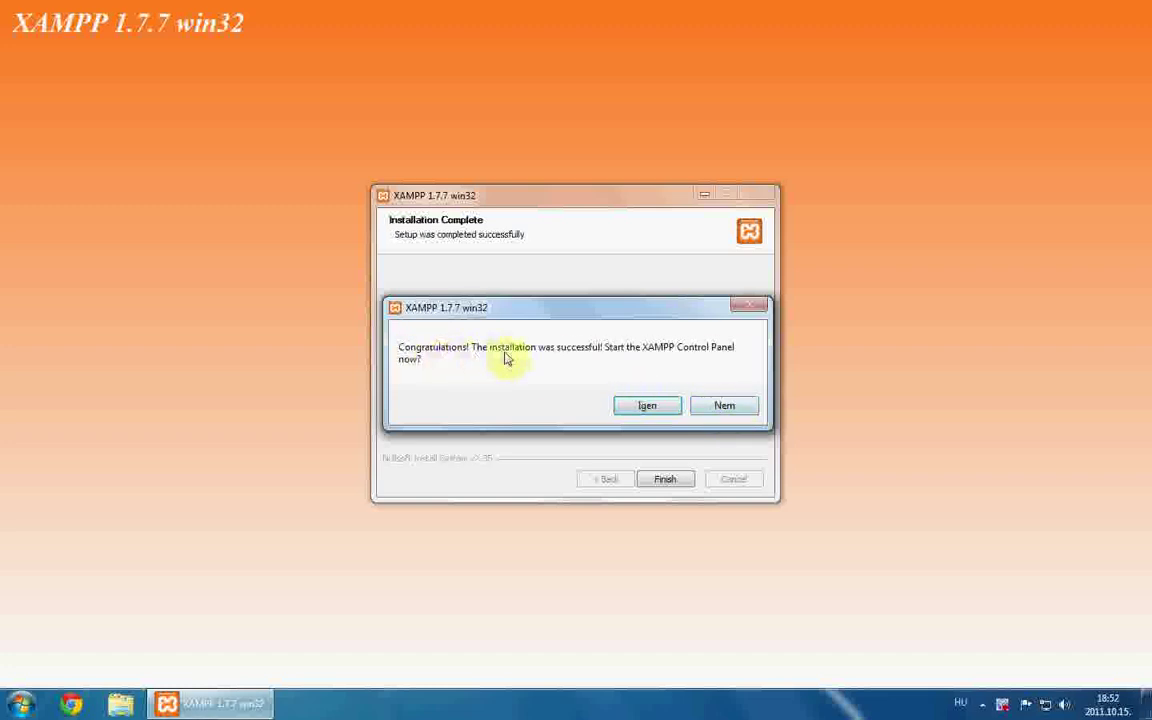
{"action": "left_click", "coordinate": [660, 406]}
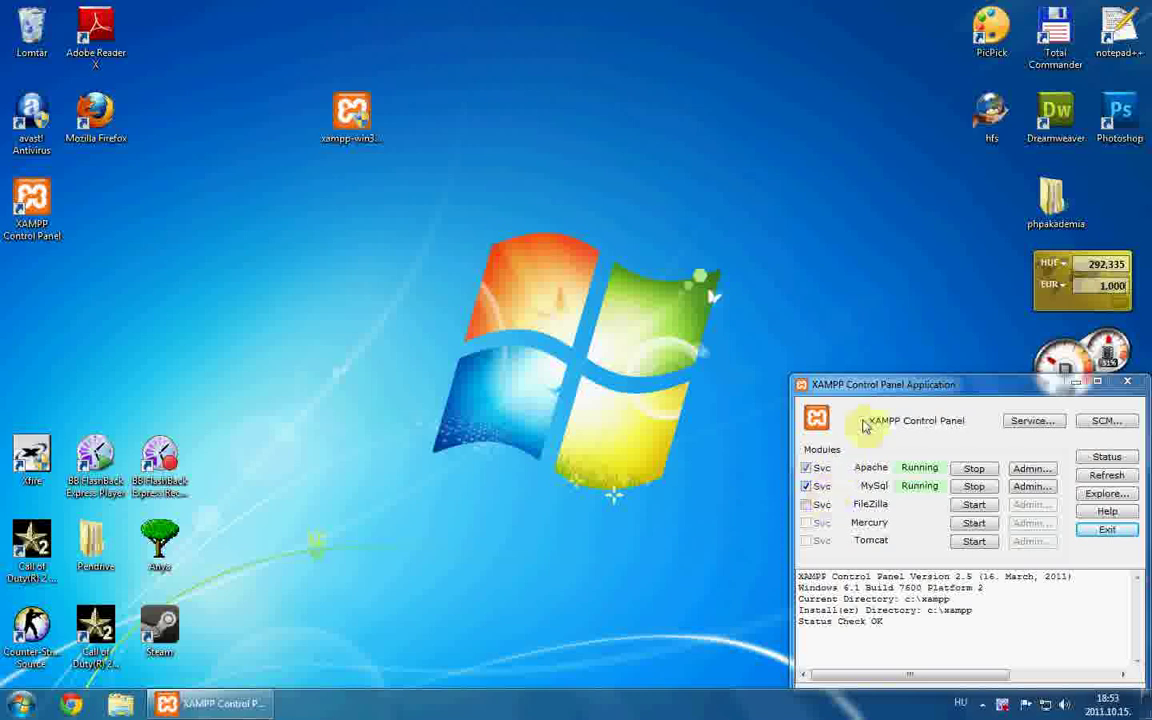
{"action": "left_click_drag", "start_coordinate": [860, 384], "coordinate": [435, 209]}
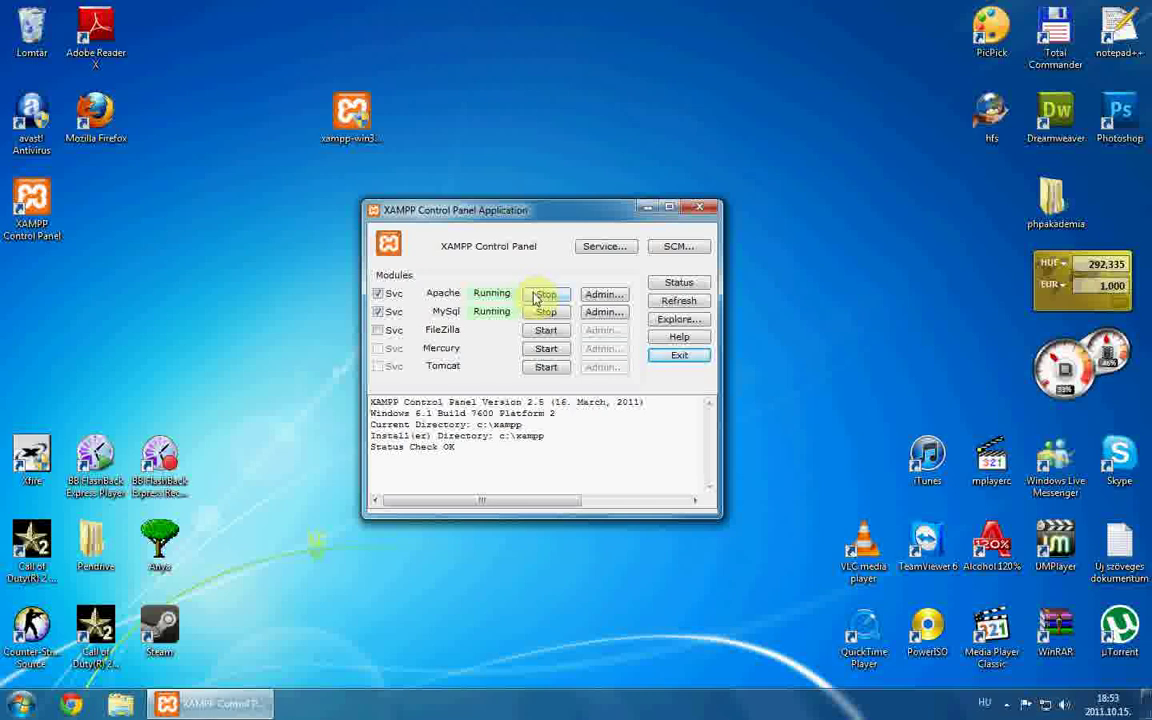
Step: Stop the Apache and MySQL modules and uninstall both of their services
{"action": "left_click", "coordinate": [536, 295]}
{"action": "left_click", "coordinate": [545, 311]}
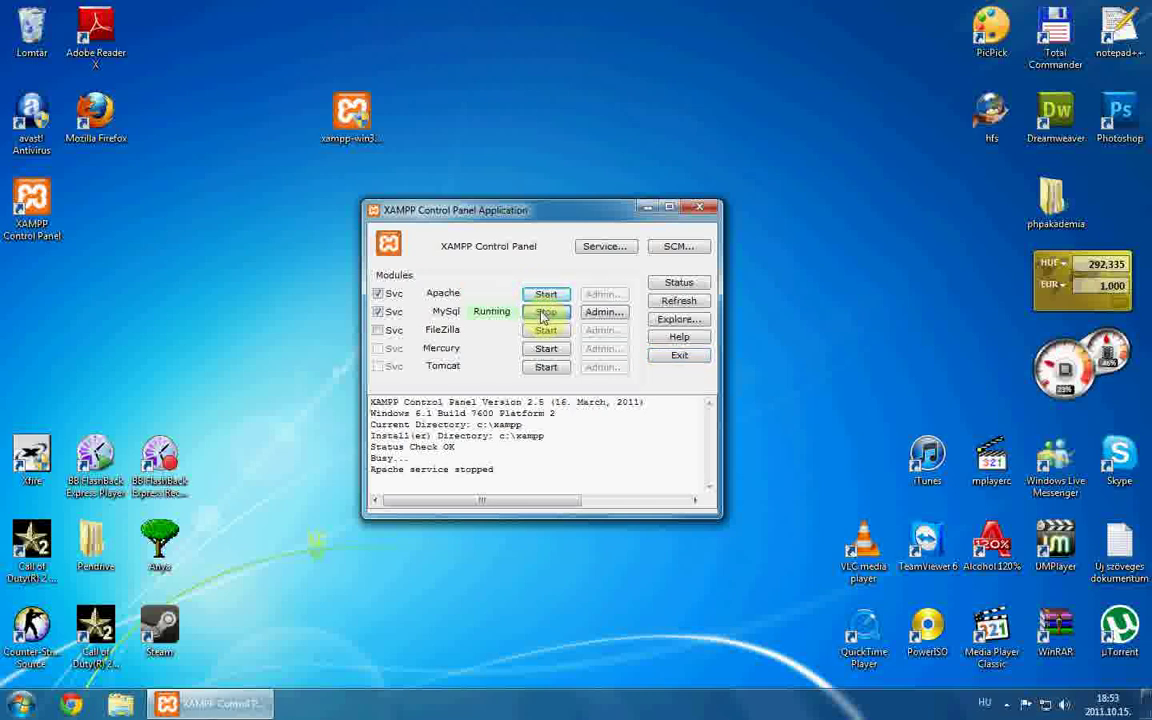
{"action": "left_click", "coordinate": [378, 293]}
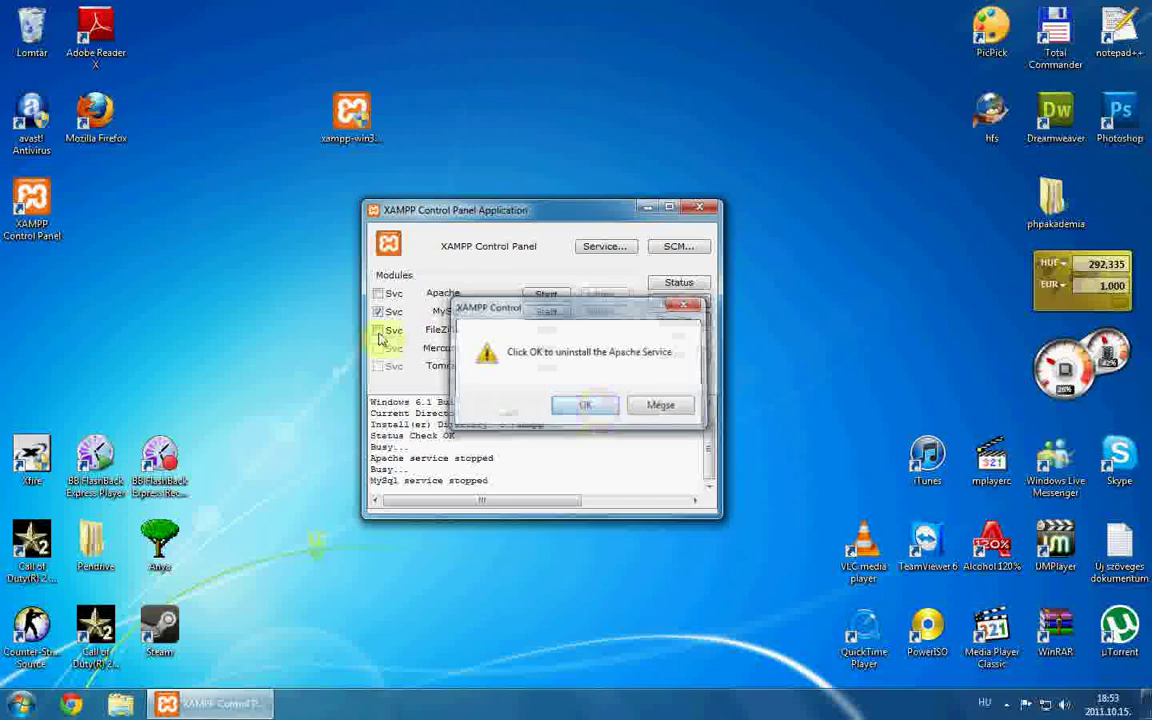
{"action": "left_click", "coordinate": [378, 311]}
{"action": "left_click", "coordinate": [585, 405]}
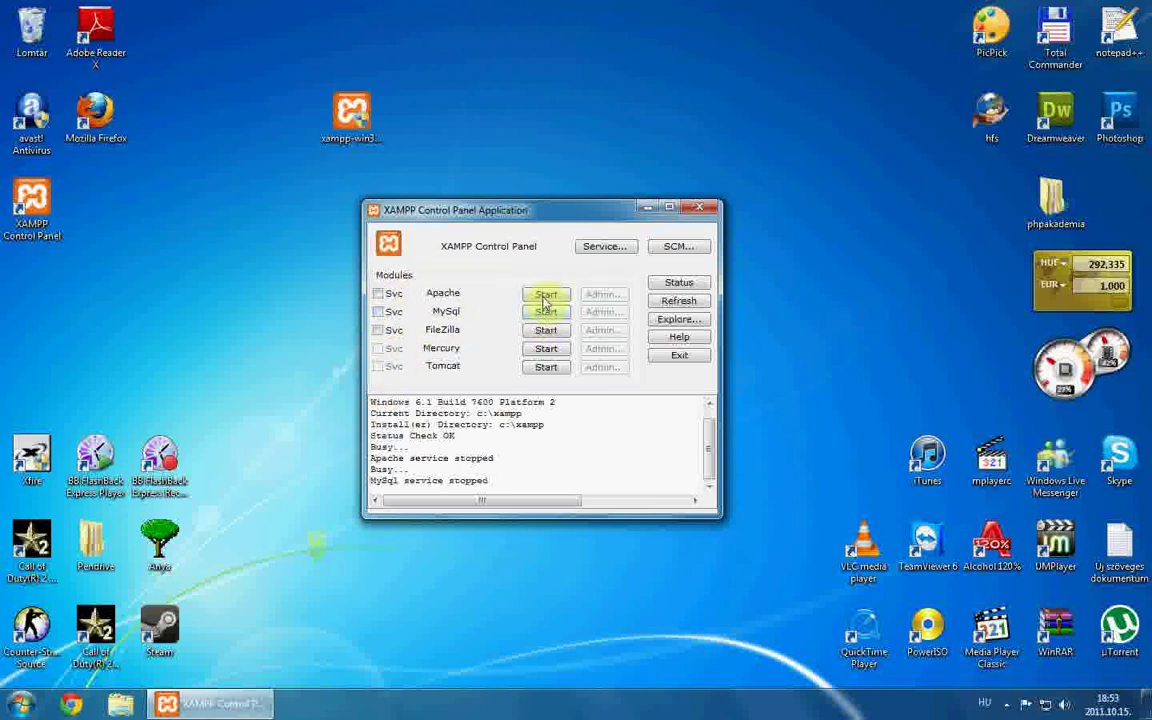
Step: Install Apache and MySQL as services again from the XAMPP Control Panel
{"action": "left_click", "coordinate": [379, 294]}
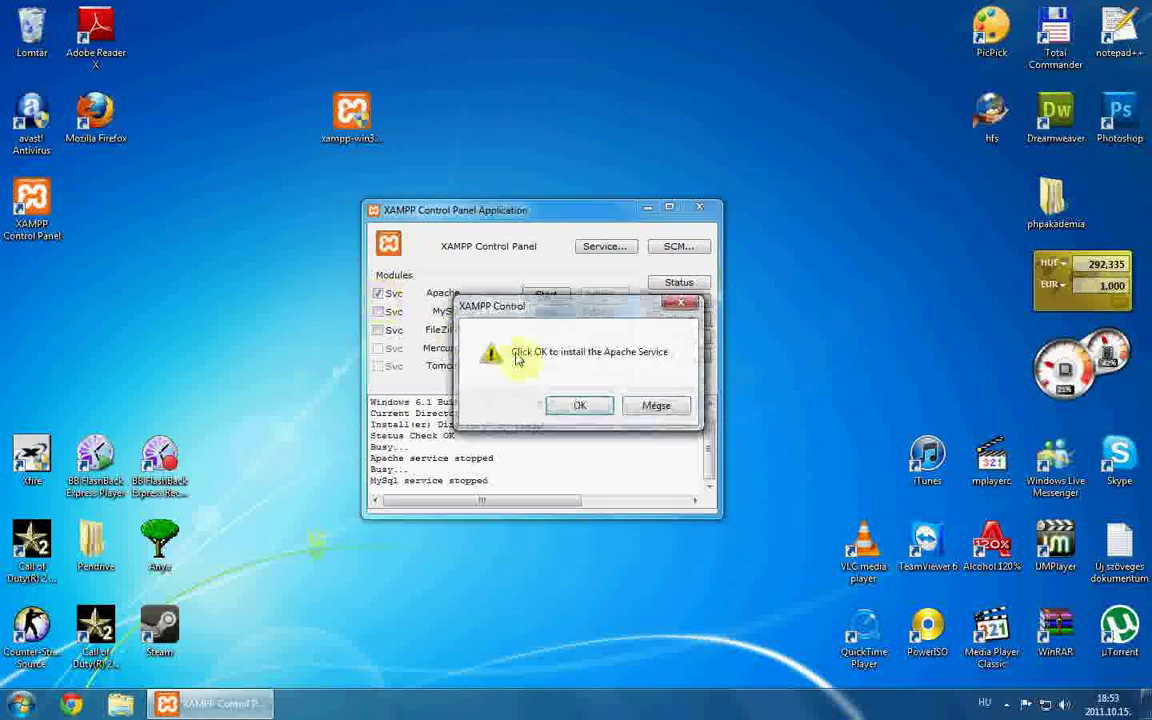
{"action": "left_click", "coordinate": [579, 405]}
{"action": "left_click", "coordinate": [379, 313]}
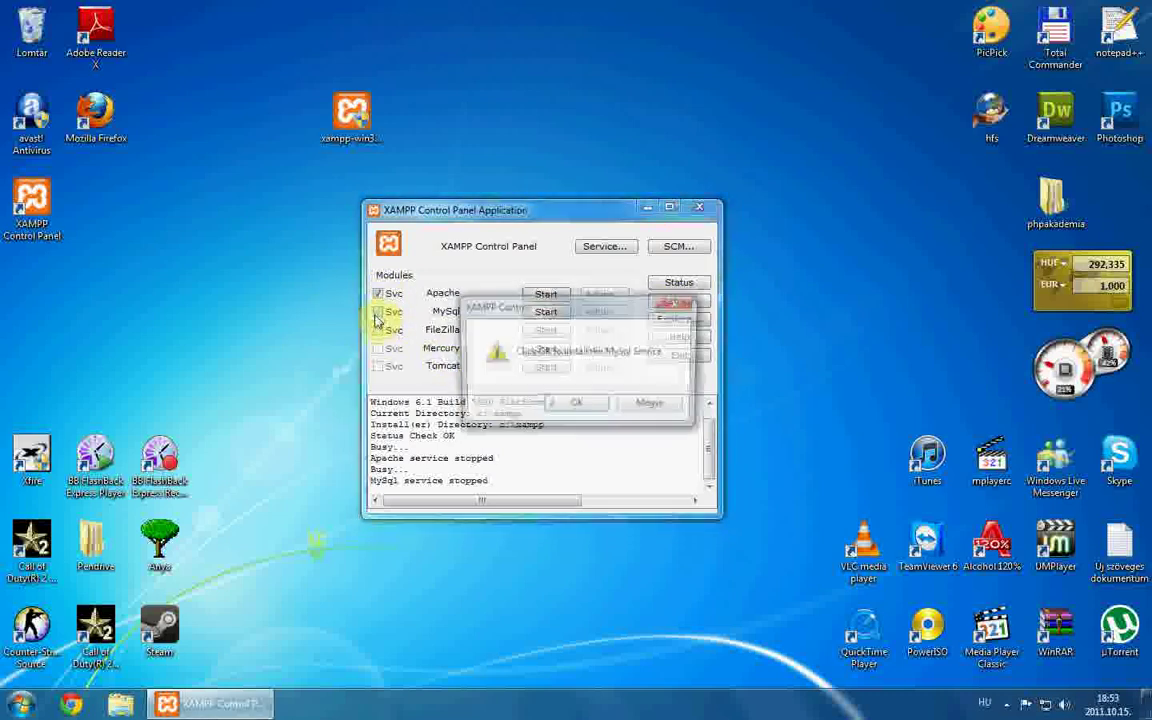
{"action": "left_click", "coordinate": [571, 404]}
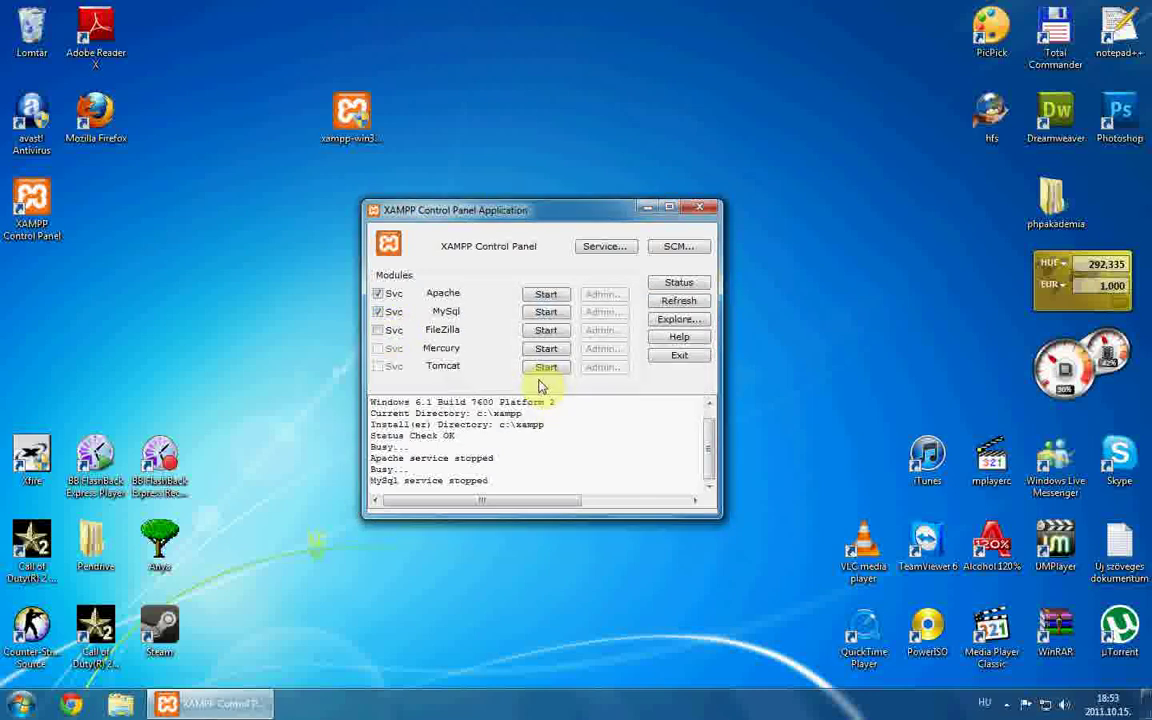
Step: Start the Apache and MySQL services and minimise the XAMPP Control Panel
{"action": "left_click", "coordinate": [546, 295]}
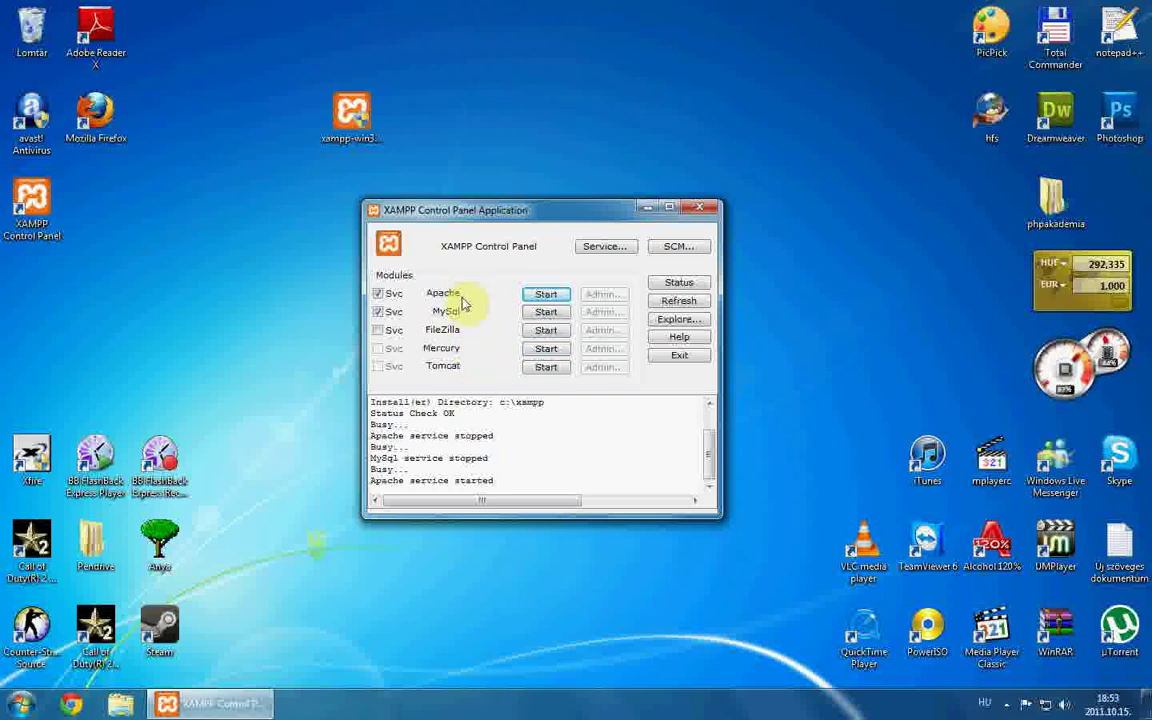
{"action": "left_click_drag", "start_coordinate": [478, 292], "coordinate": [516, 292]}
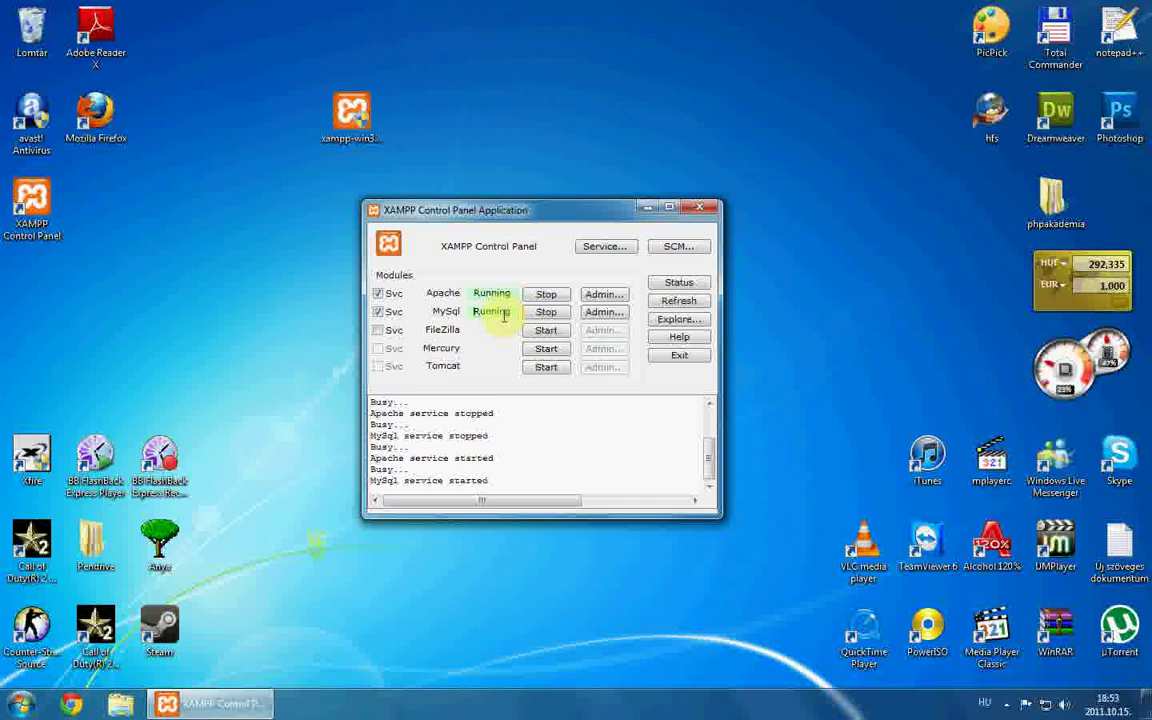
{"action": "left_click", "coordinate": [646, 208]}
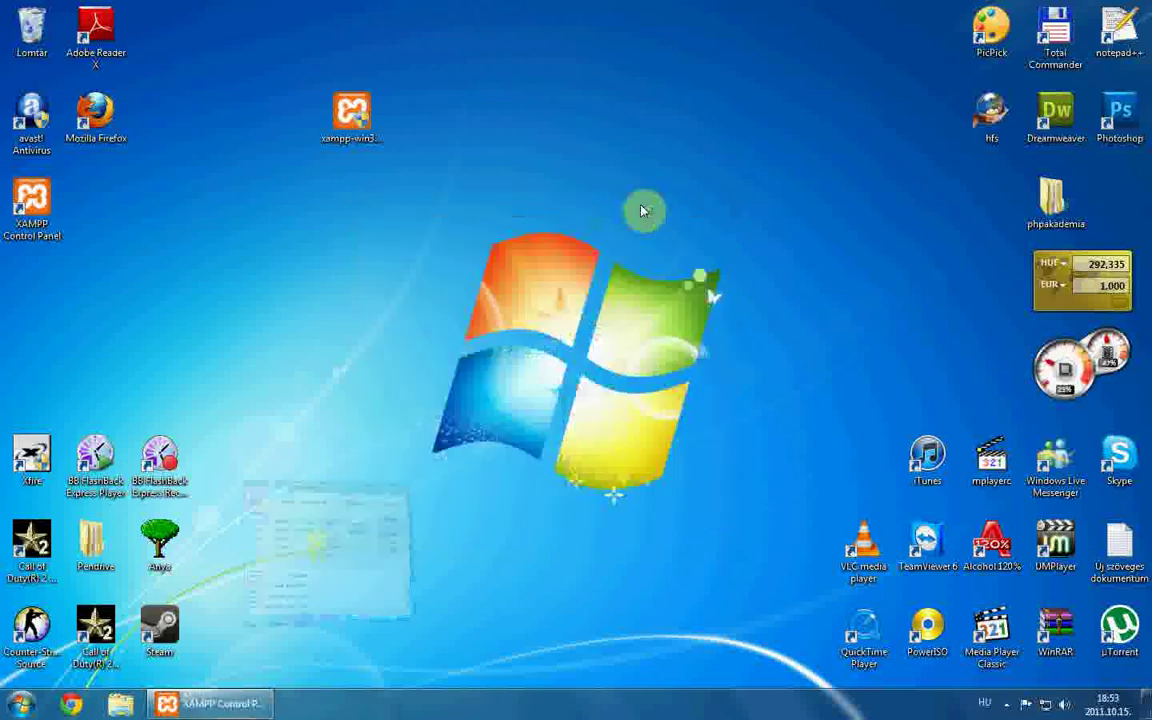
{"action": "left_click", "coordinate": [74, 705]}
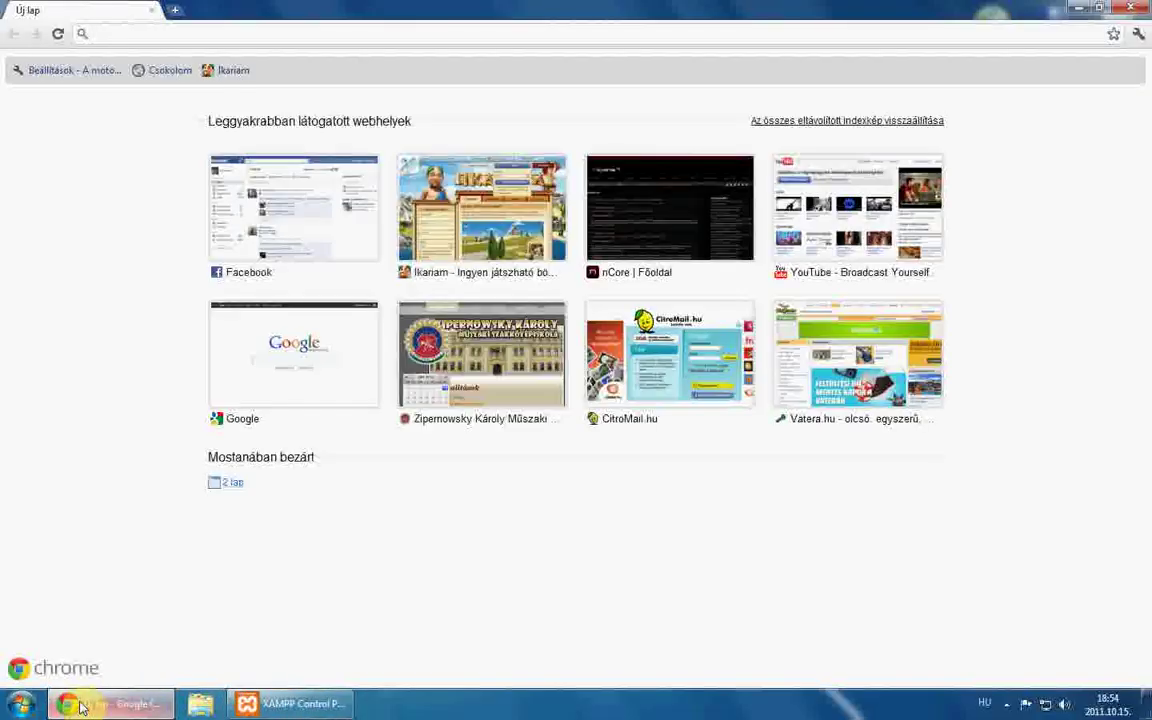
{"action": "left_click", "coordinate": [150, 33]}
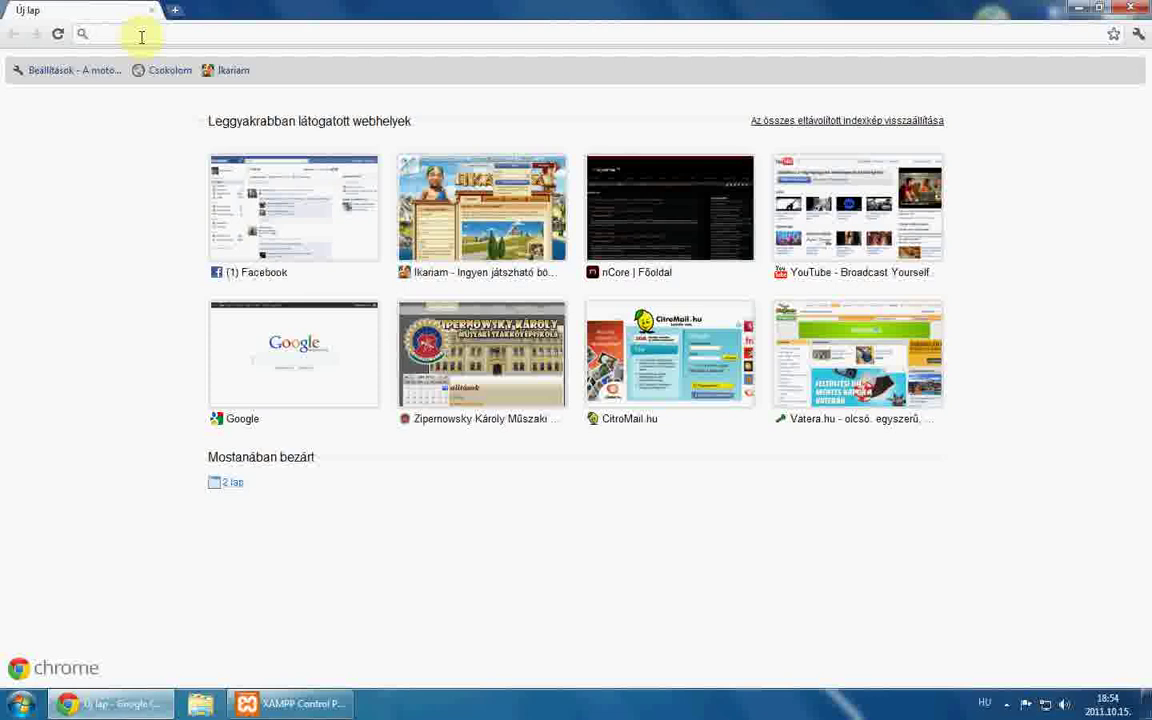
{"action": "type", "text": "h"}
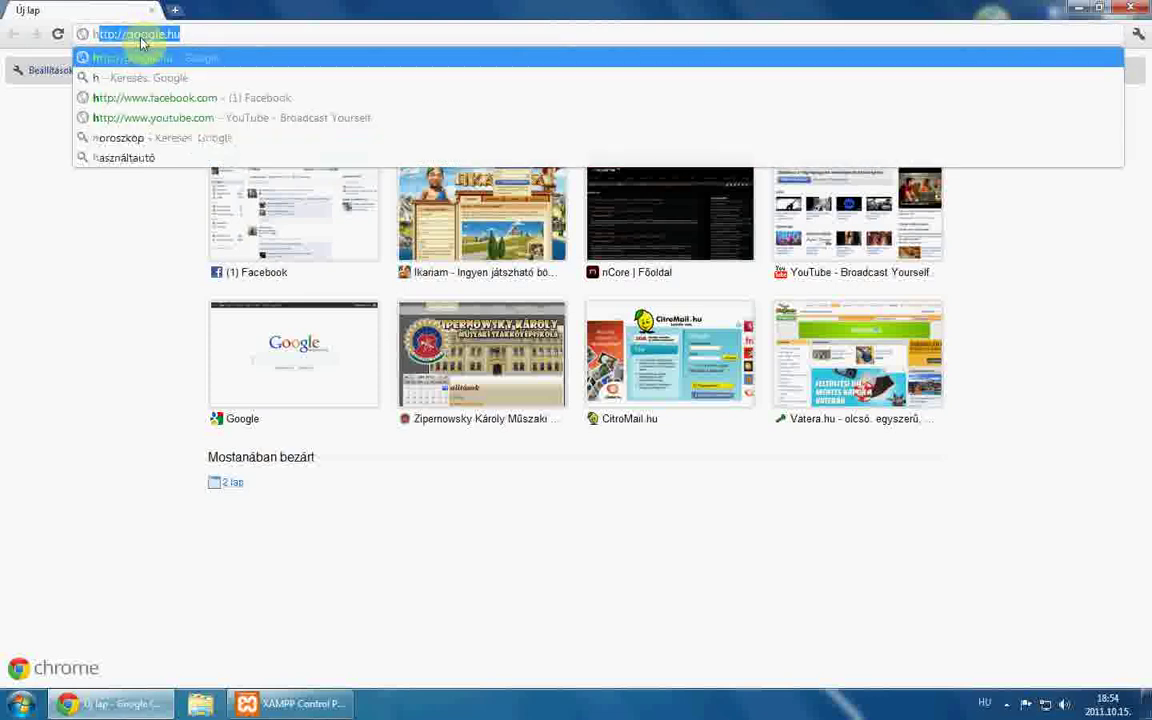
{"action": "type", "text": "ttp:"}
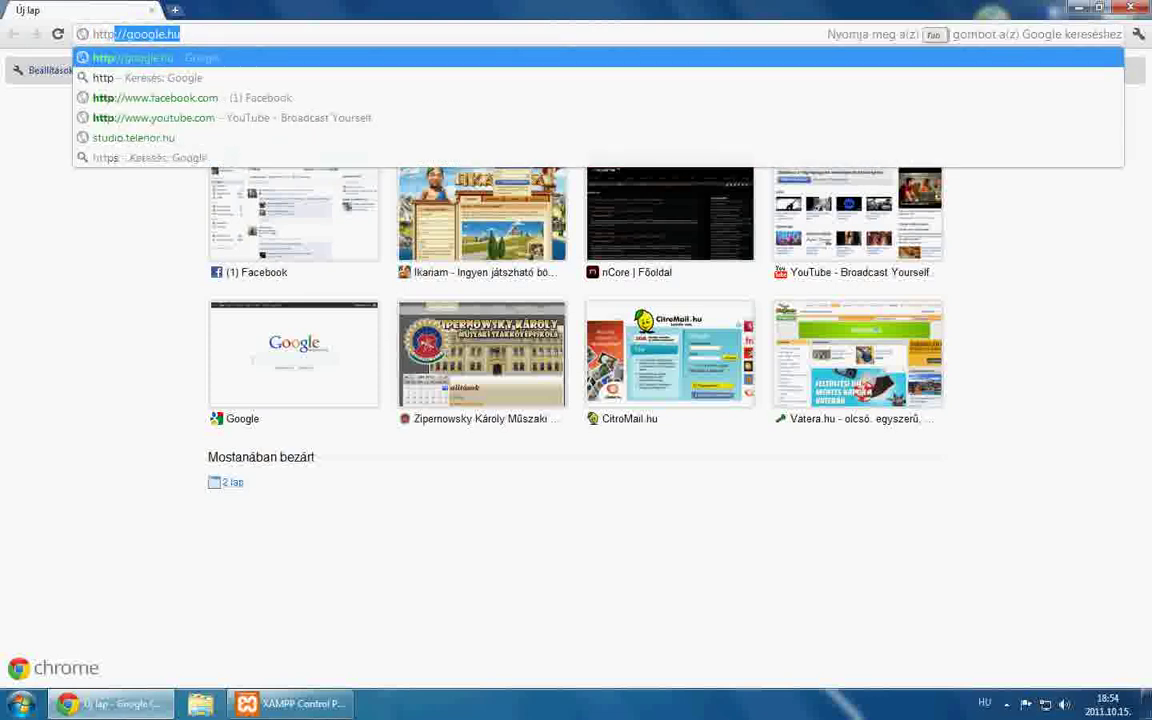
{"action": "type", "text": "//"}
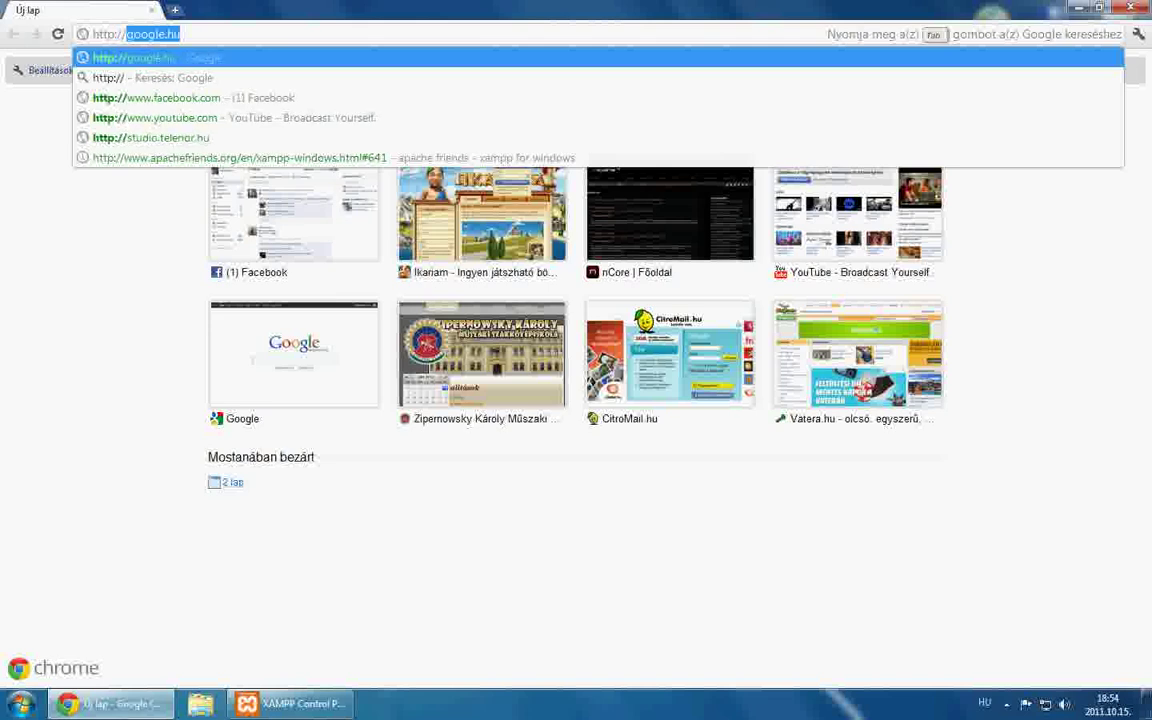
{"action": "type", "text": "localhost"}
{"action": "key", "text": "Return"}
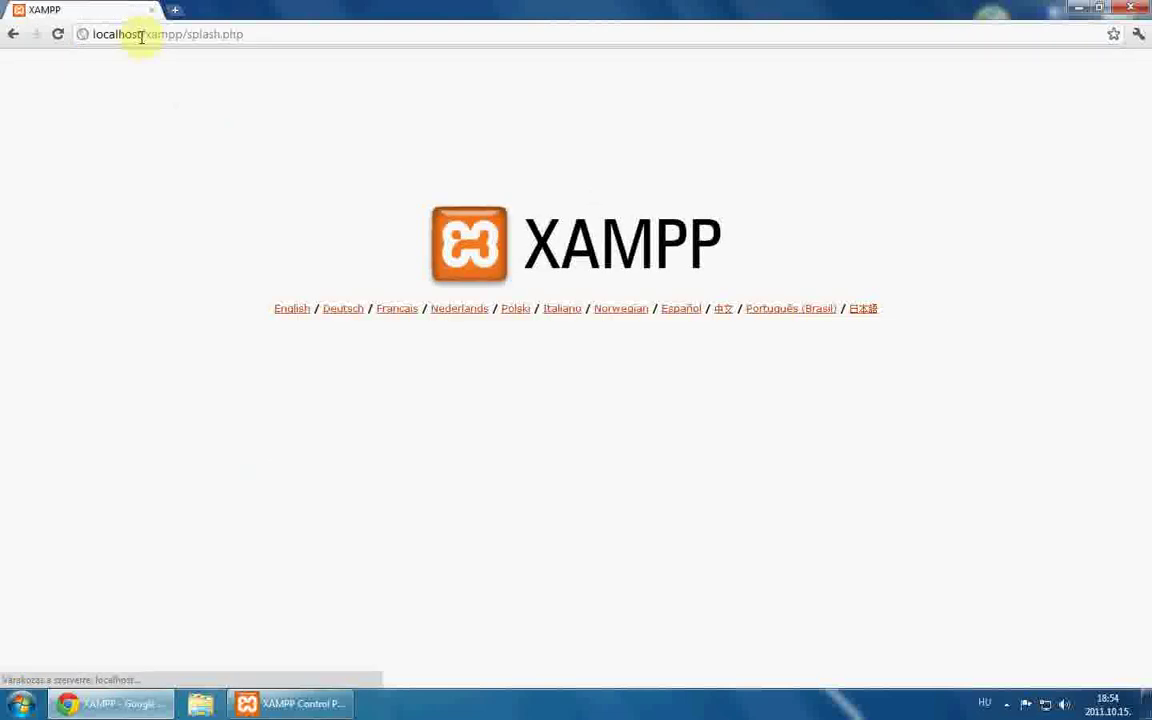
{"action": "left_click", "coordinate": [289, 312]}
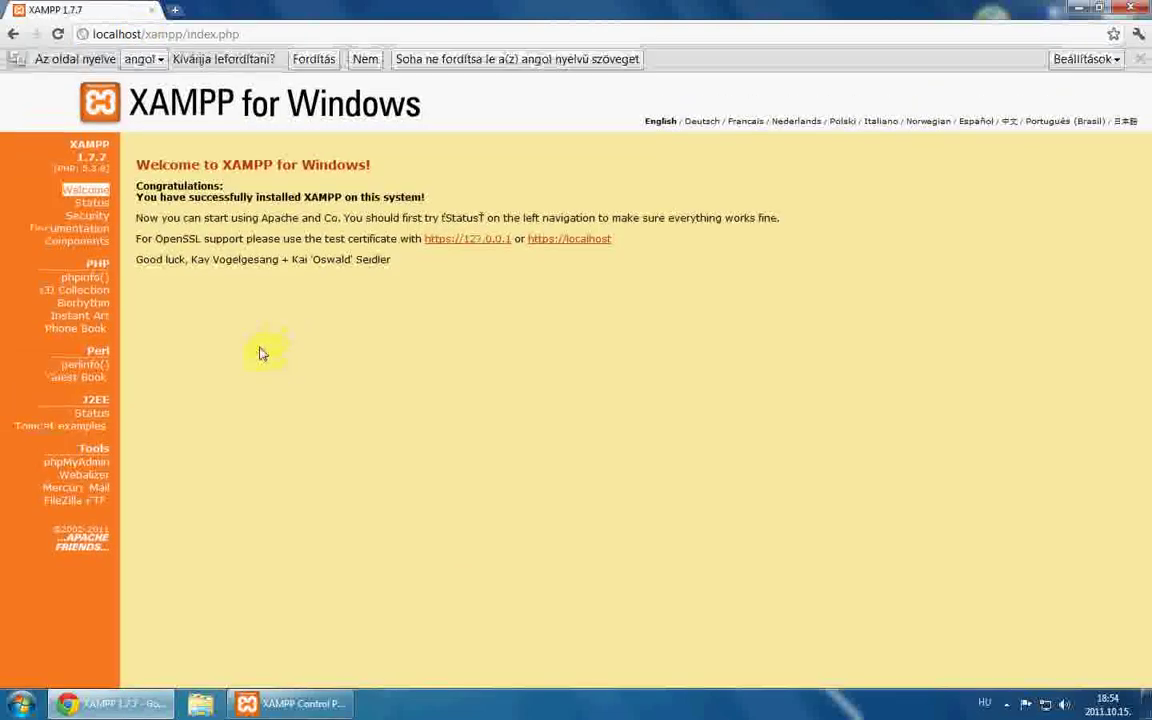
{"action": "left_click_drag", "start_coordinate": [129, 162], "coordinate": [303, 285]}
{"action": "left_click", "coordinate": [303, 285]}
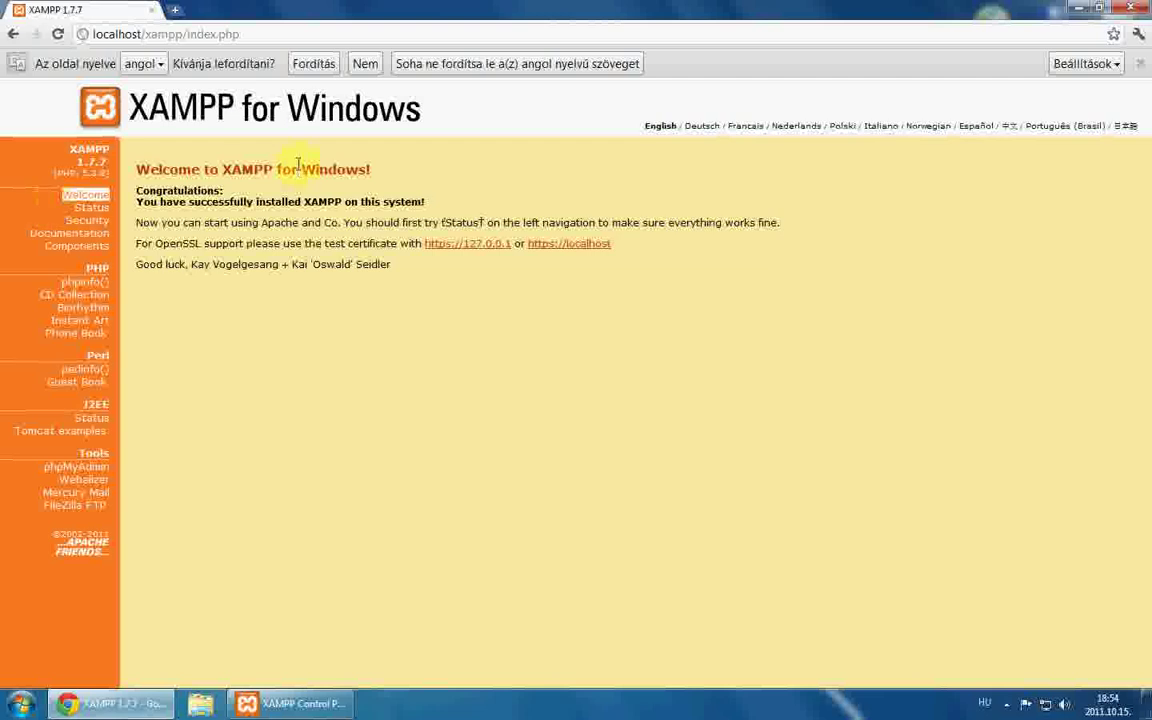
{"action": "left_click_drag", "start_coordinate": [239, 110], "coordinate": [470, 148]}
{"action": "left_click", "coordinate": [429, 163]}
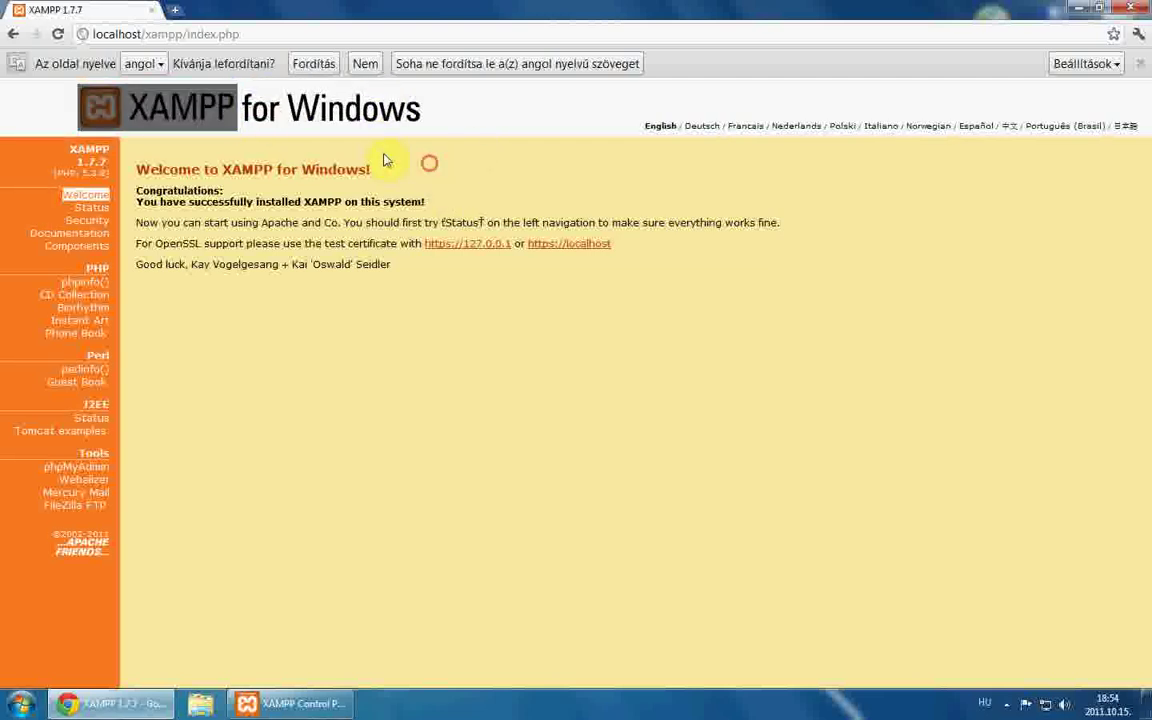
{"action": "left_click", "coordinate": [252, 160]}
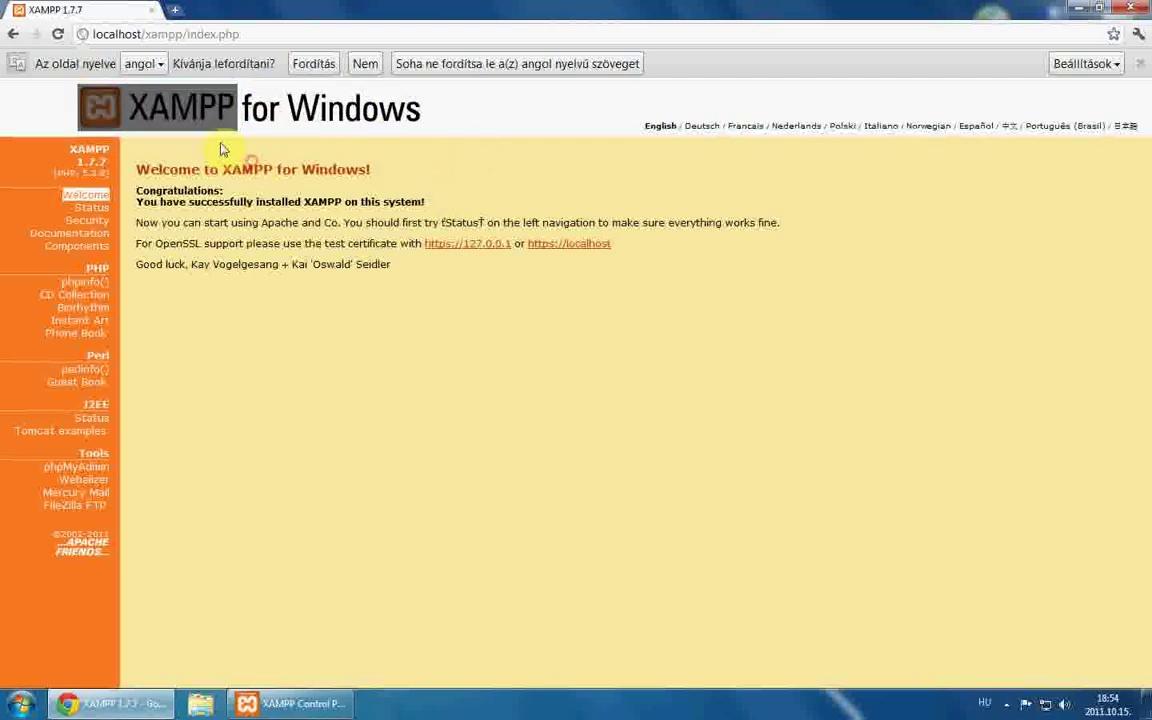
{"action": "left_click", "coordinate": [226, 228]}
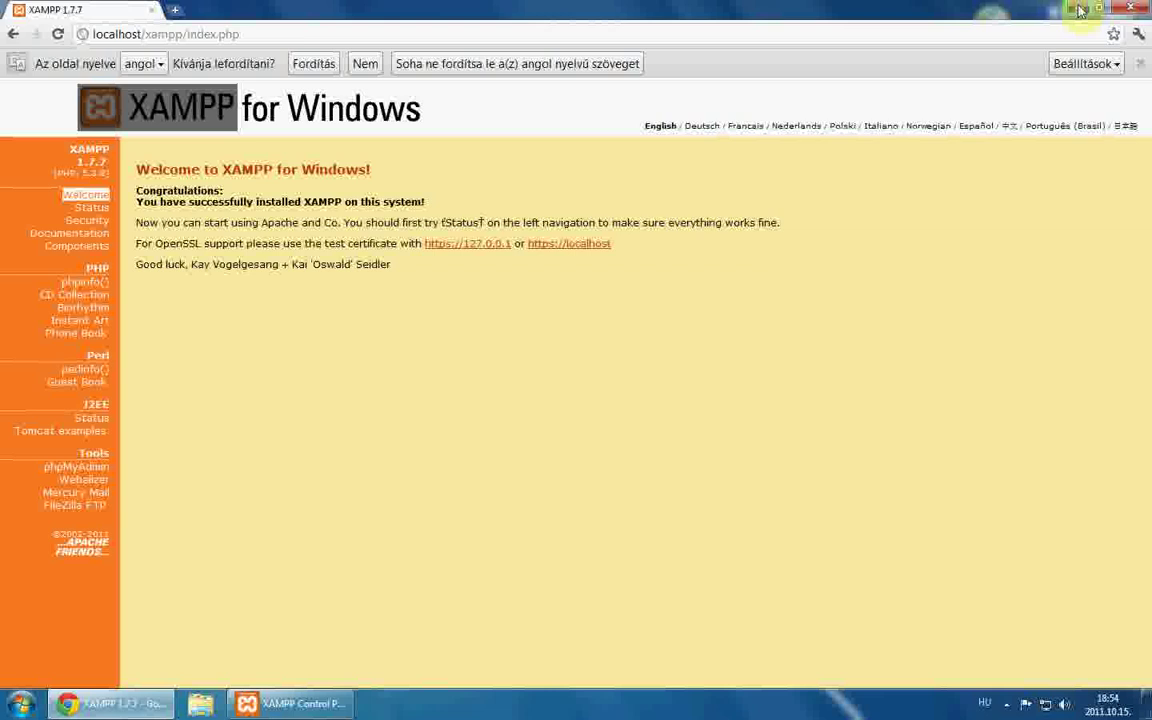
{"action": "left_click", "coordinate": [830, 21]}
Step: Remove /xampp/index.php from the page address, load localhost again and minimise the browser window
{"action": "left_click_drag", "start_coordinate": [352, 36], "coordinate": [152, 38]}
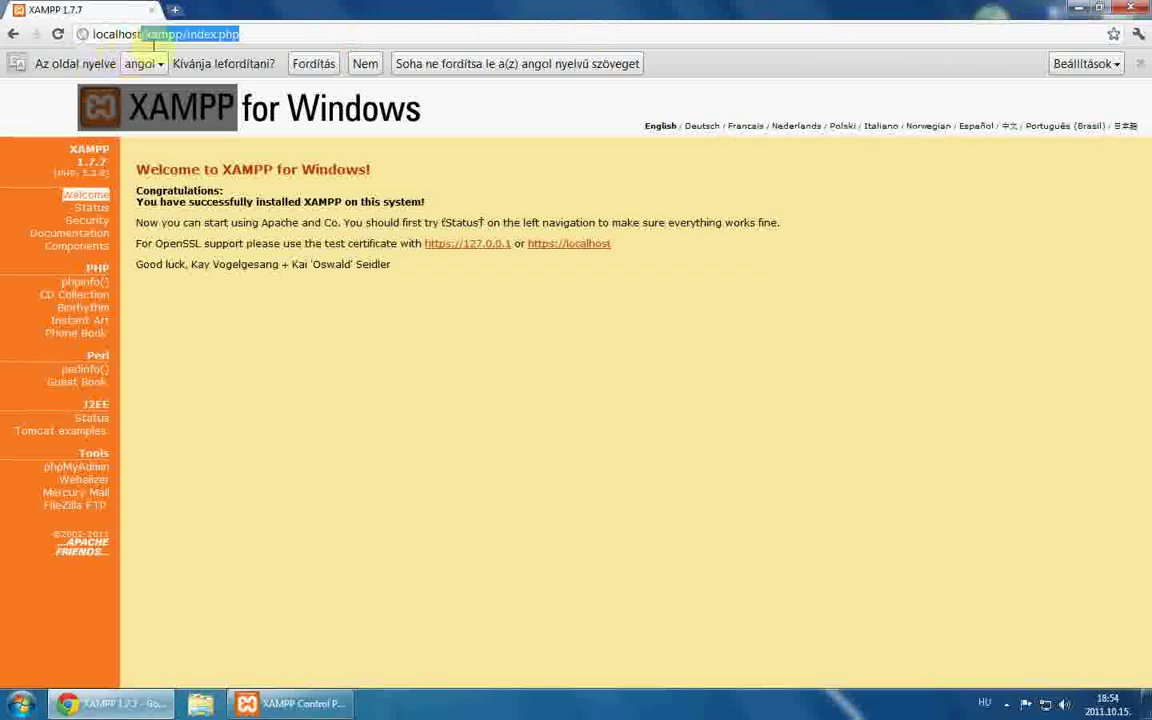
{"action": "key", "text": "BackSpace"}
{"action": "key", "text": "Return"}
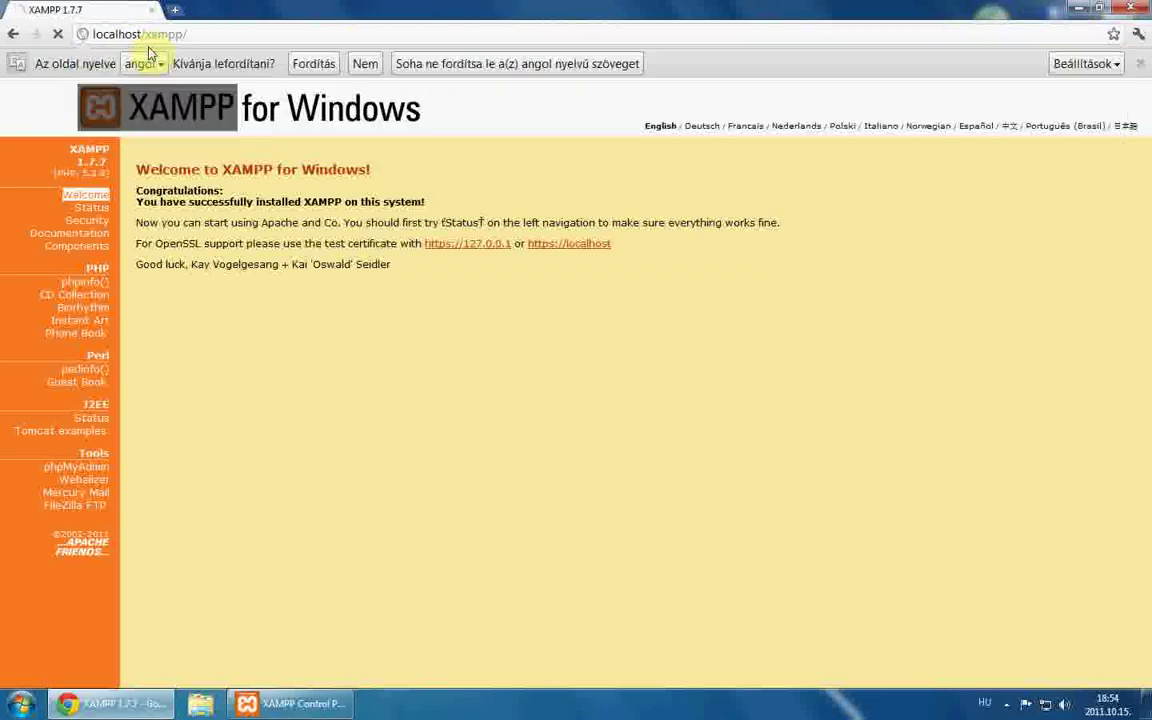
{"action": "double_click", "coordinate": [988, 9]}
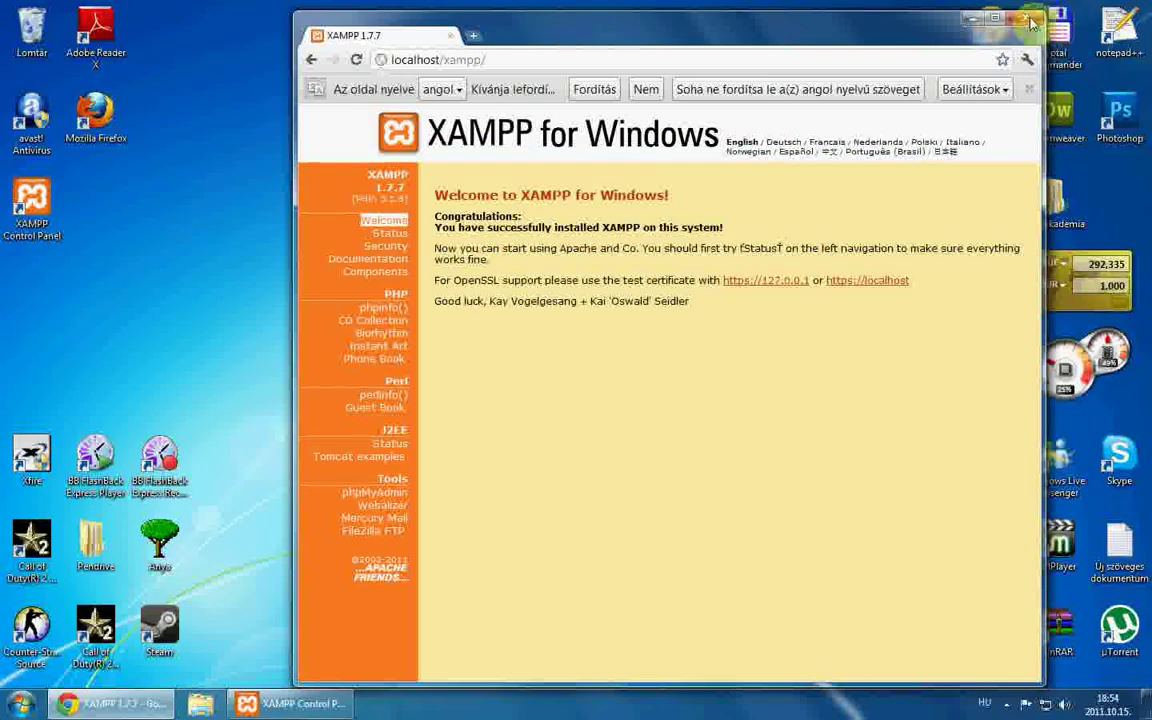
{"action": "left_click", "coordinate": [977, 15]}
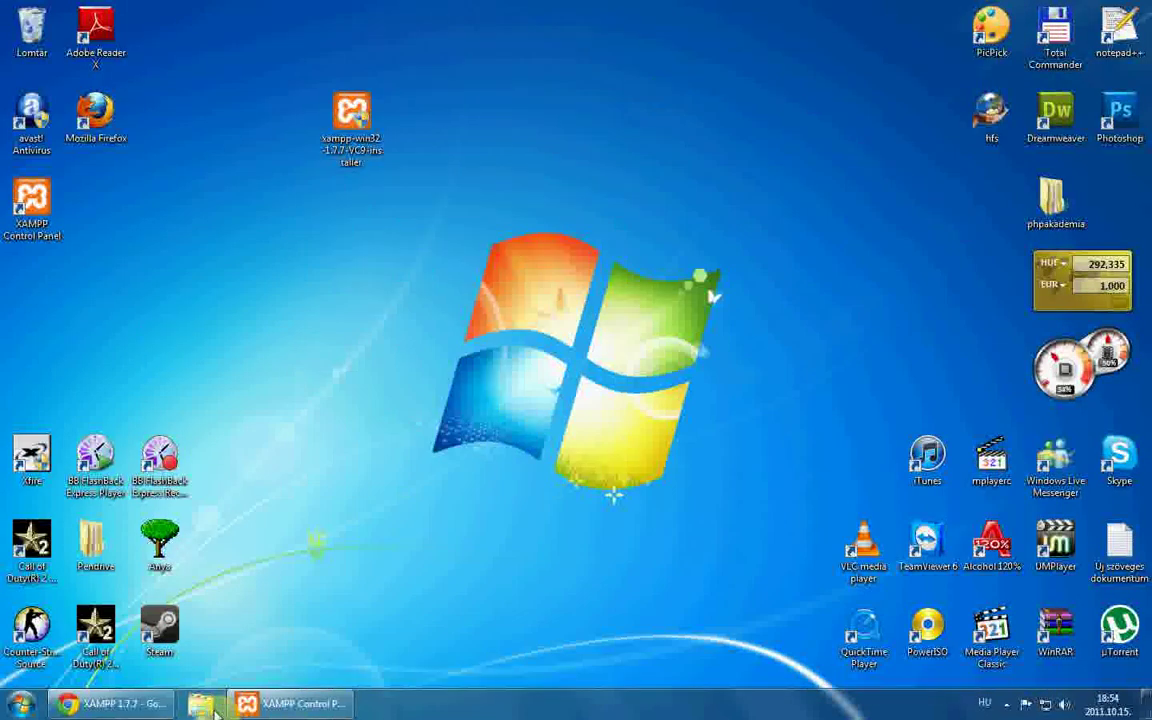
Step: Switch to Windows Explorer and open the htdocs folder inside C:\xampp
{"action": "left_click", "coordinate": [212, 706]}
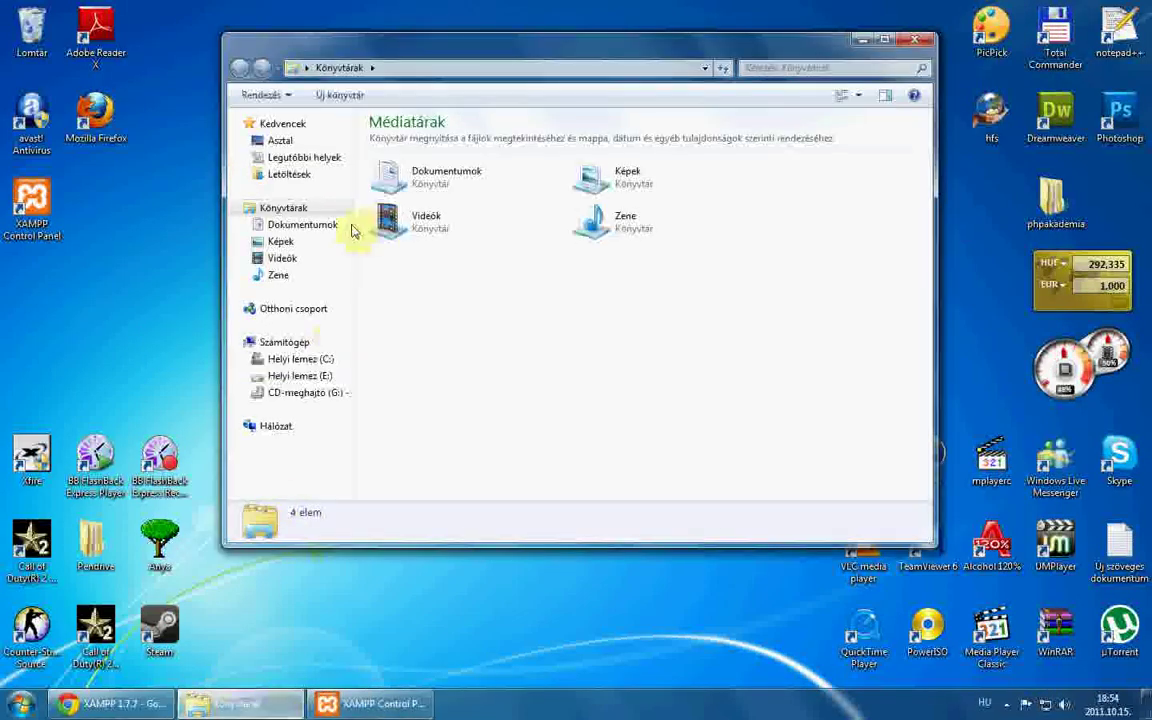
{"action": "left_click", "coordinate": [326, 362]}
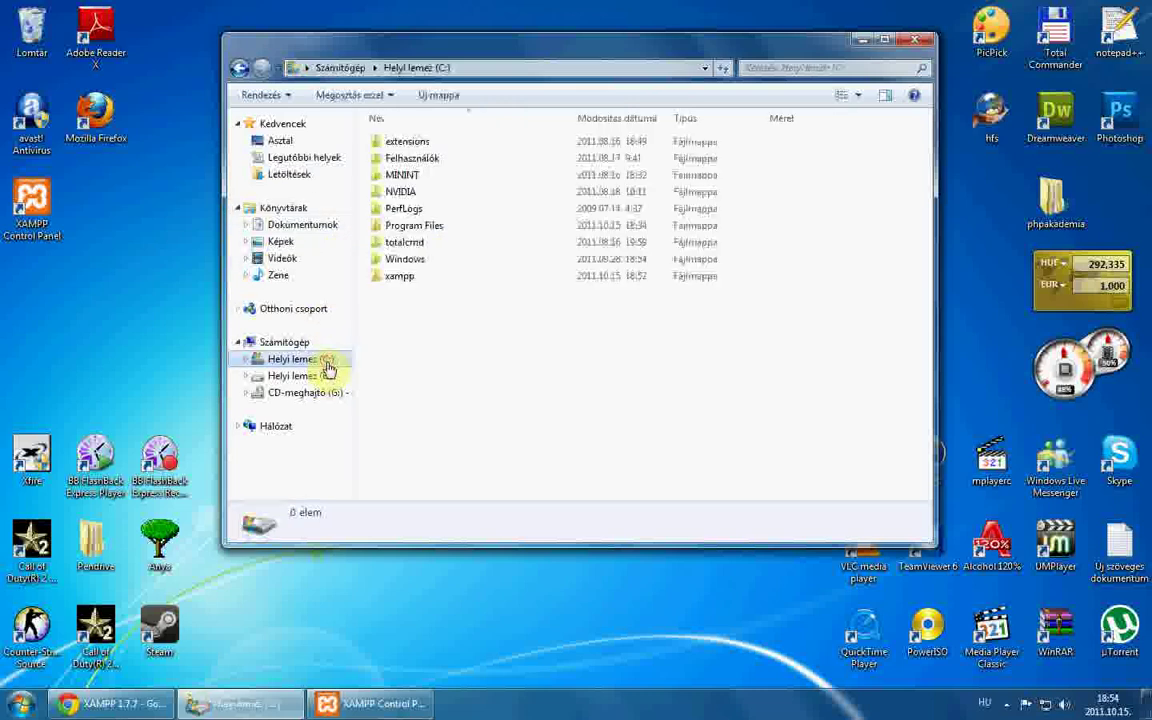
{"action": "left_click", "coordinate": [414, 280]}
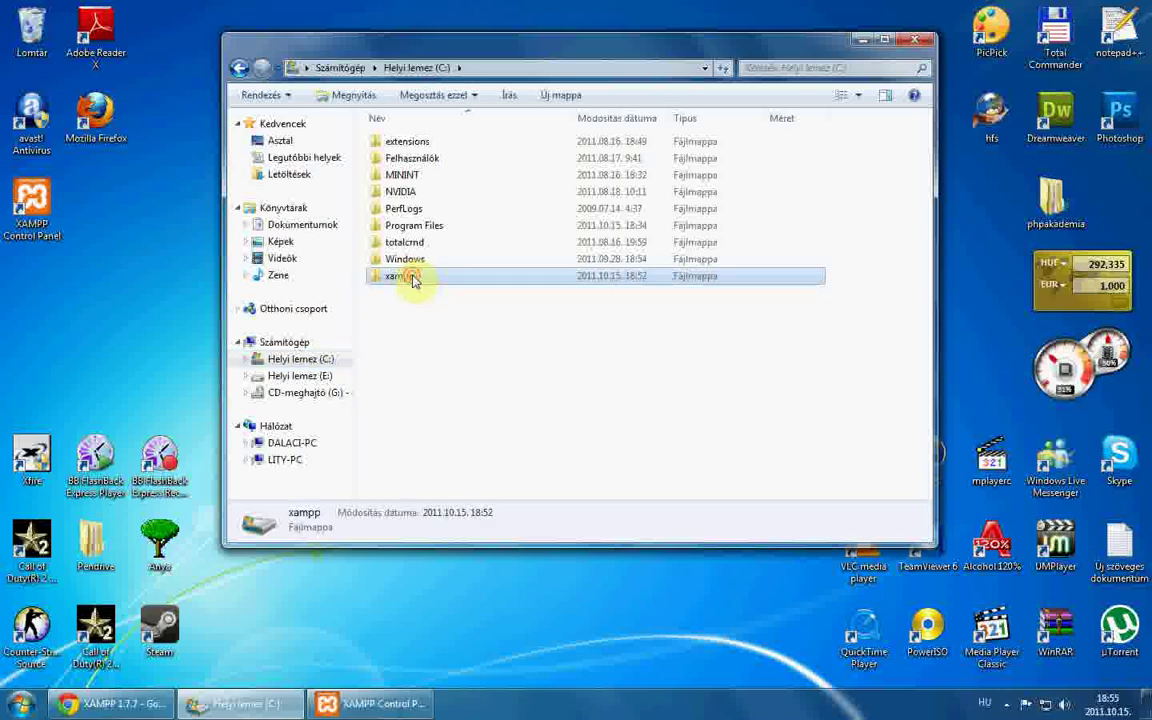
{"action": "double_click", "coordinate": [414, 280]}
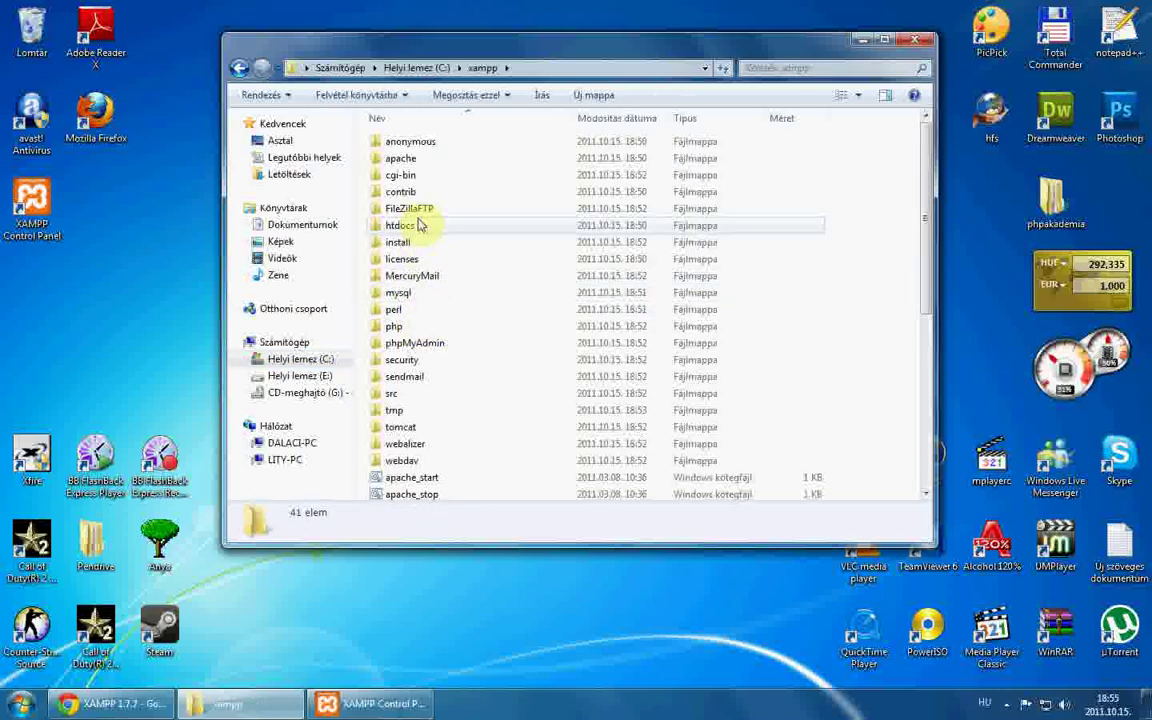
{"action": "left_click", "coordinate": [412, 232]}
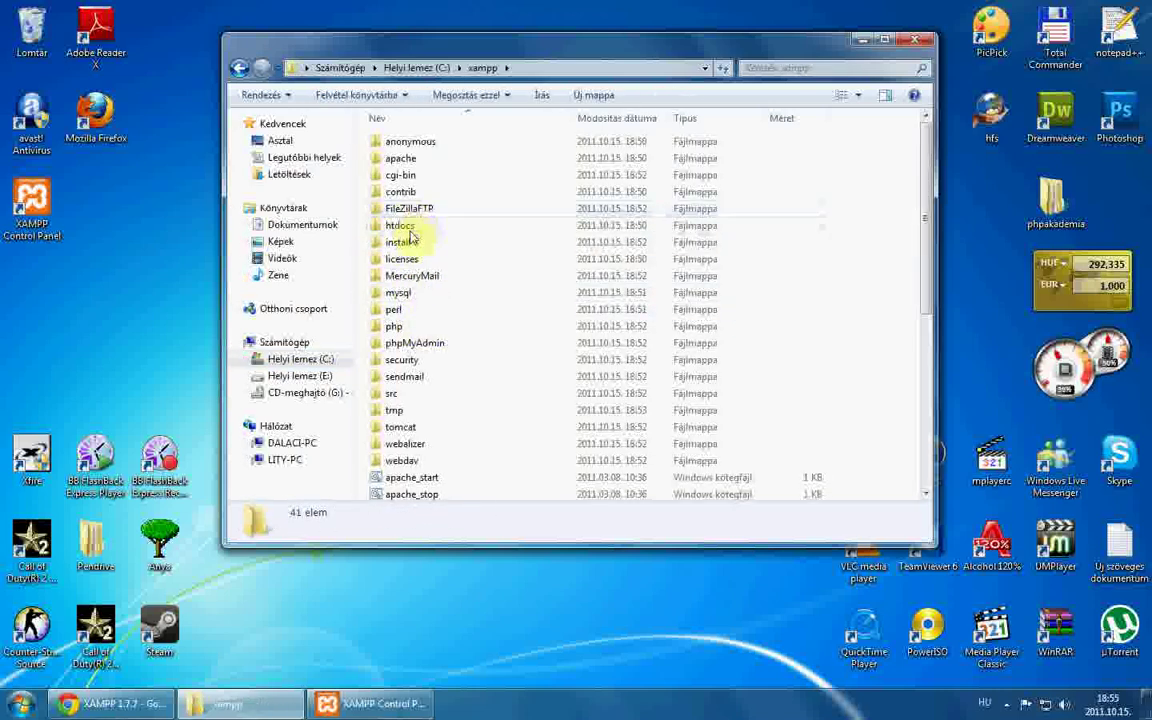
{"action": "mouse_move", "coordinate": [408, 230]}
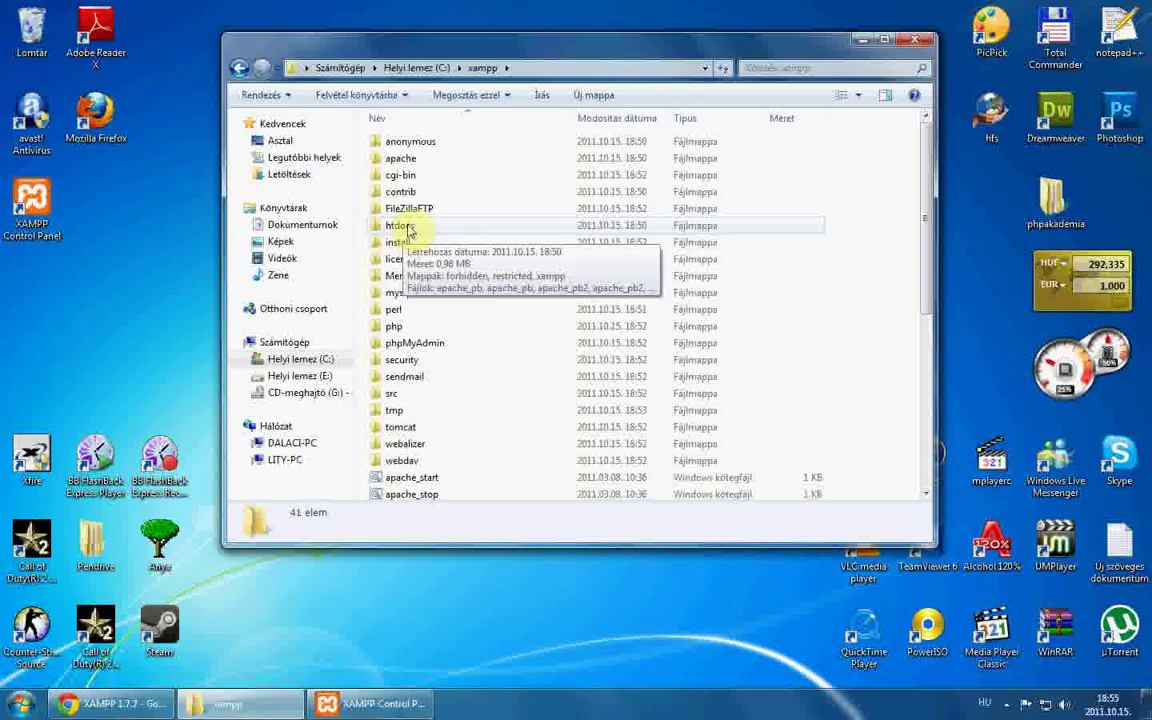
{"action": "double_click", "coordinate": [420, 230]}
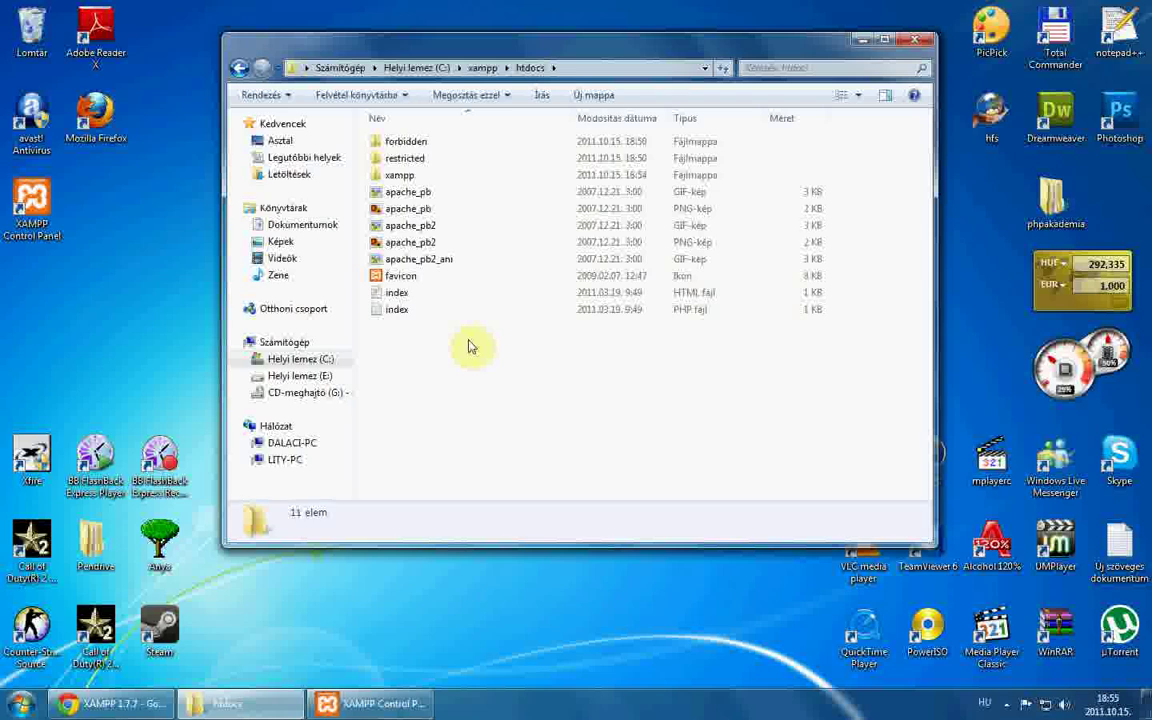
Step: Delete all files and folders in htdocs and close the folder window
{"action": "left_click_drag", "start_coordinate": [483, 380], "coordinate": [400, 130]}
{"action": "key", "text": "Delete"}
{"action": "key", "text": "Return"}
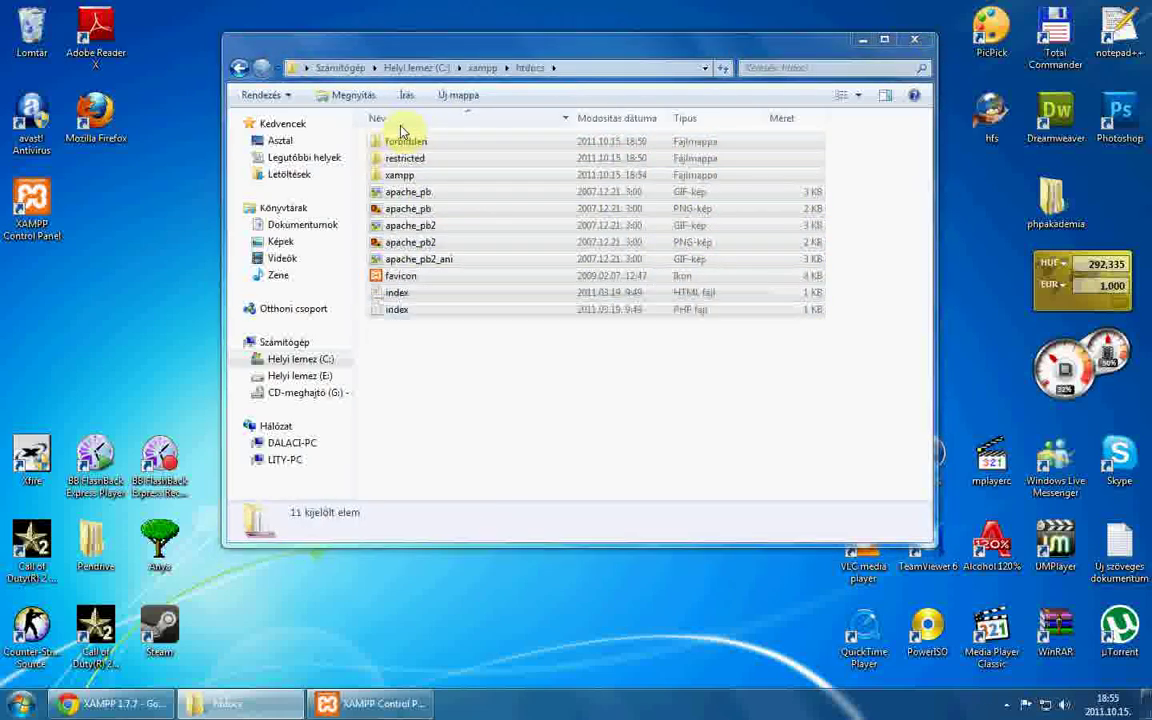
{"action": "left_click", "coordinate": [915, 39]}
Step: Switch to Notepad++, reposition its window and write the opening <?php and closing ?> tags with empty lines between them
{"action": "double_click", "coordinate": [1118, 30]}
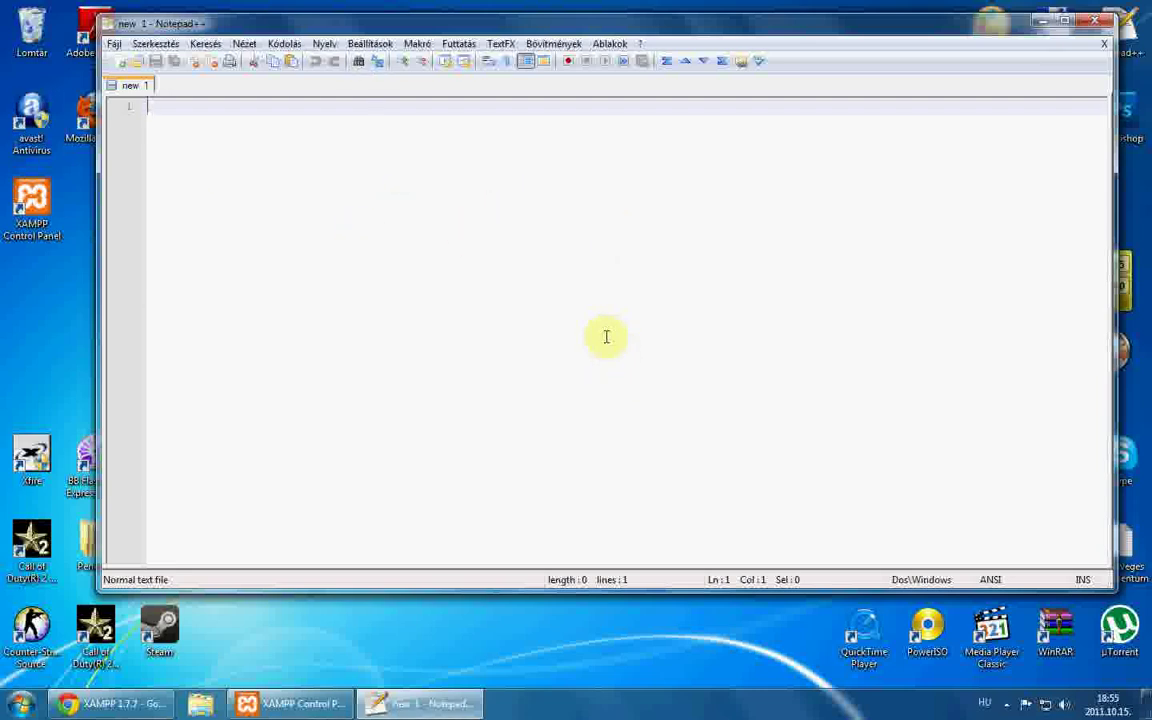
{"action": "left_click_drag", "start_coordinate": [305, 27], "coordinate": [267, 37]}
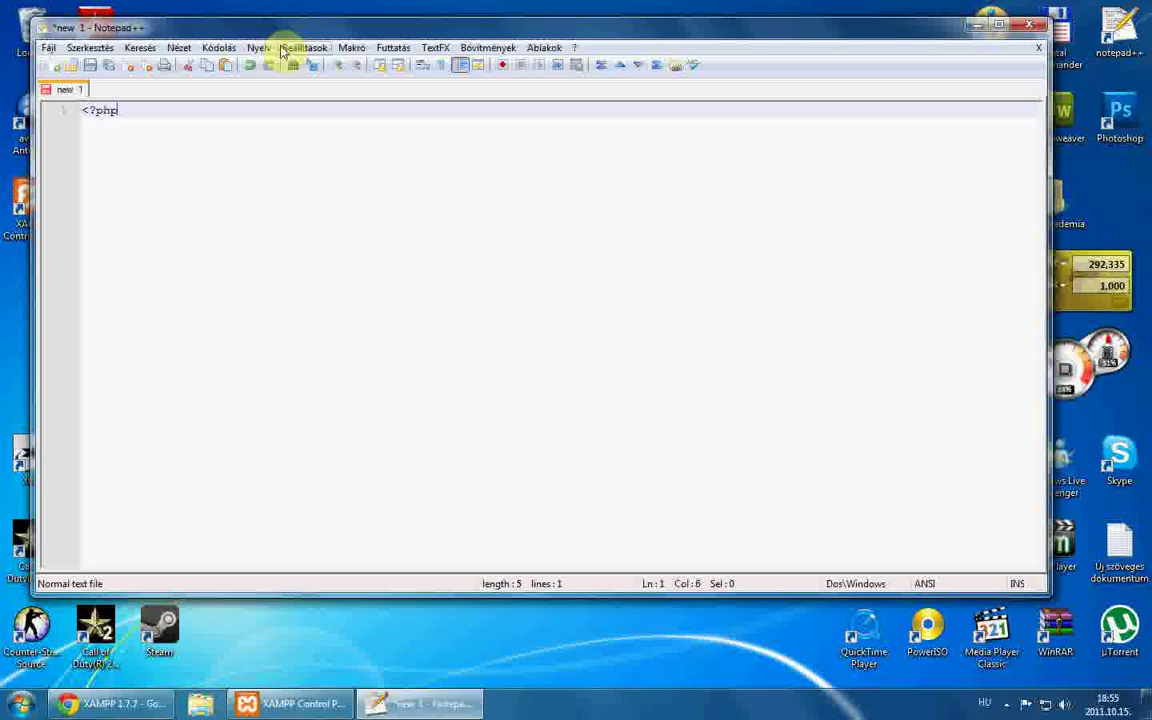
{"action": "key", "text": "Return"}
{"action": "key", "text": "Return"}
{"action": "key", "text": "Return"}
{"action": "key", "text": "Return"}
{"action": "key", "text": "Return"}
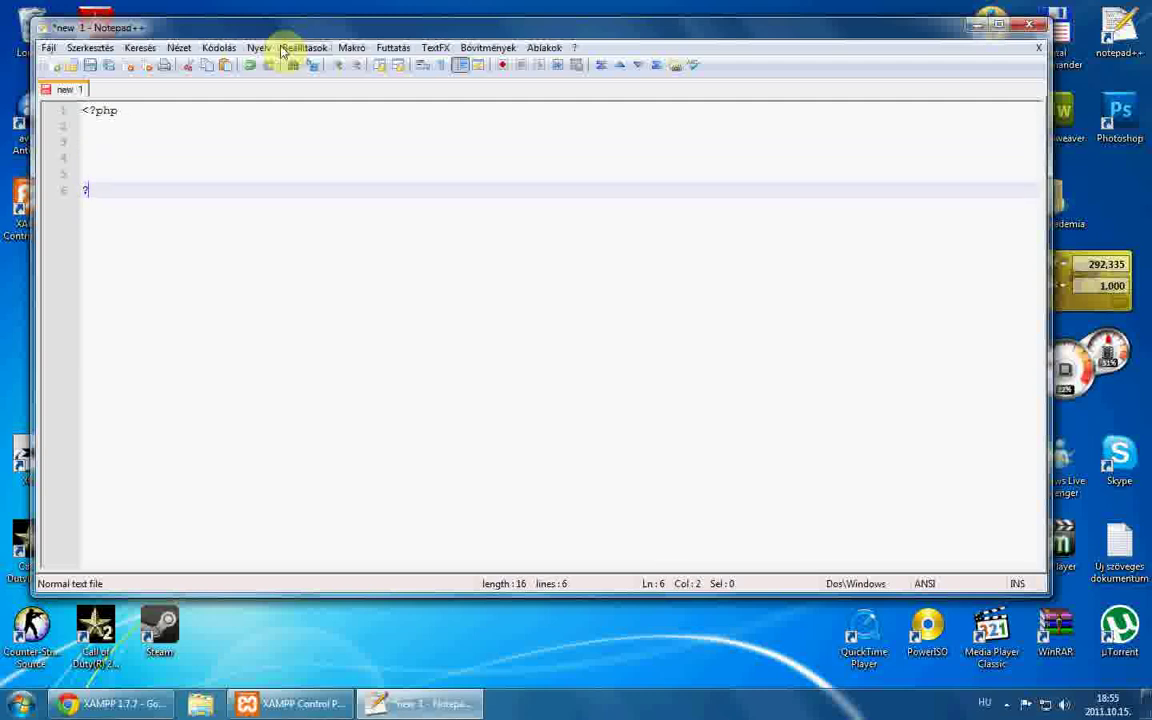
Step: Remove one empty line between the PHP tags and add an indented echo statement that outputs a person's full name
{"action": "key", "text": "Up"}
{"action": "key", "text": "Up"}
{"action": "key", "text": "Up"}
{"action": "key", "text": "Delete"}
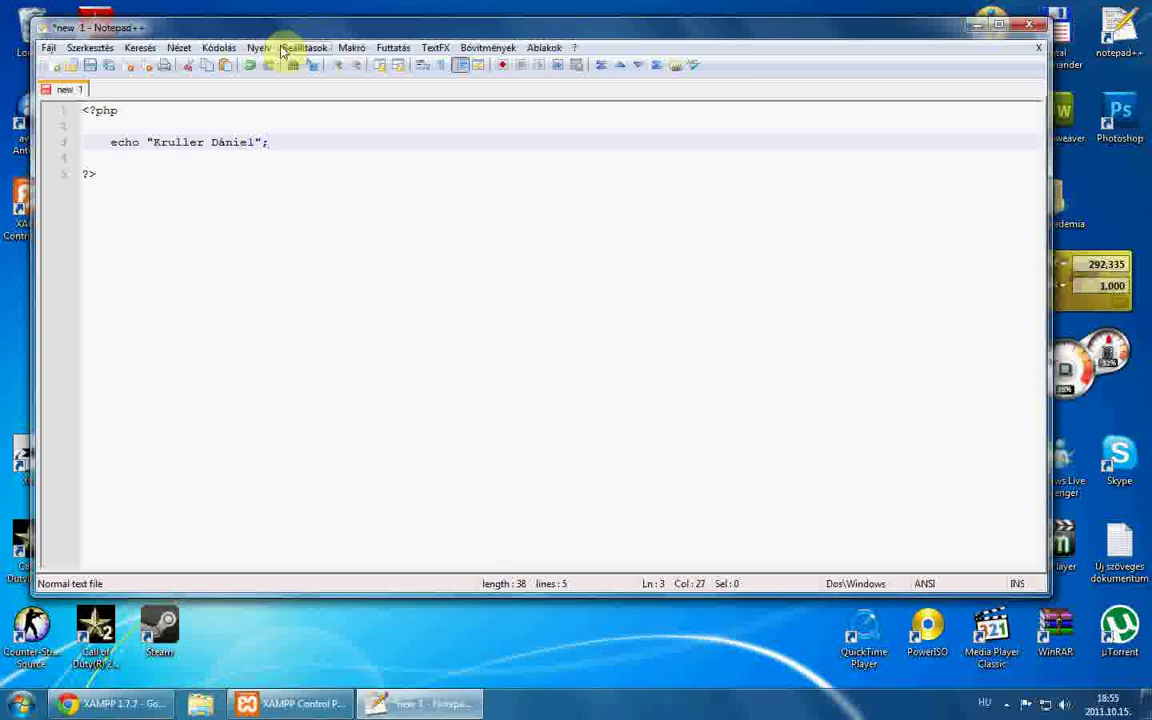
Step: Start saving the new script and set the save location to the C:\xampp\htdocs folder
{"action": "key", "text": "ctrl+s"}
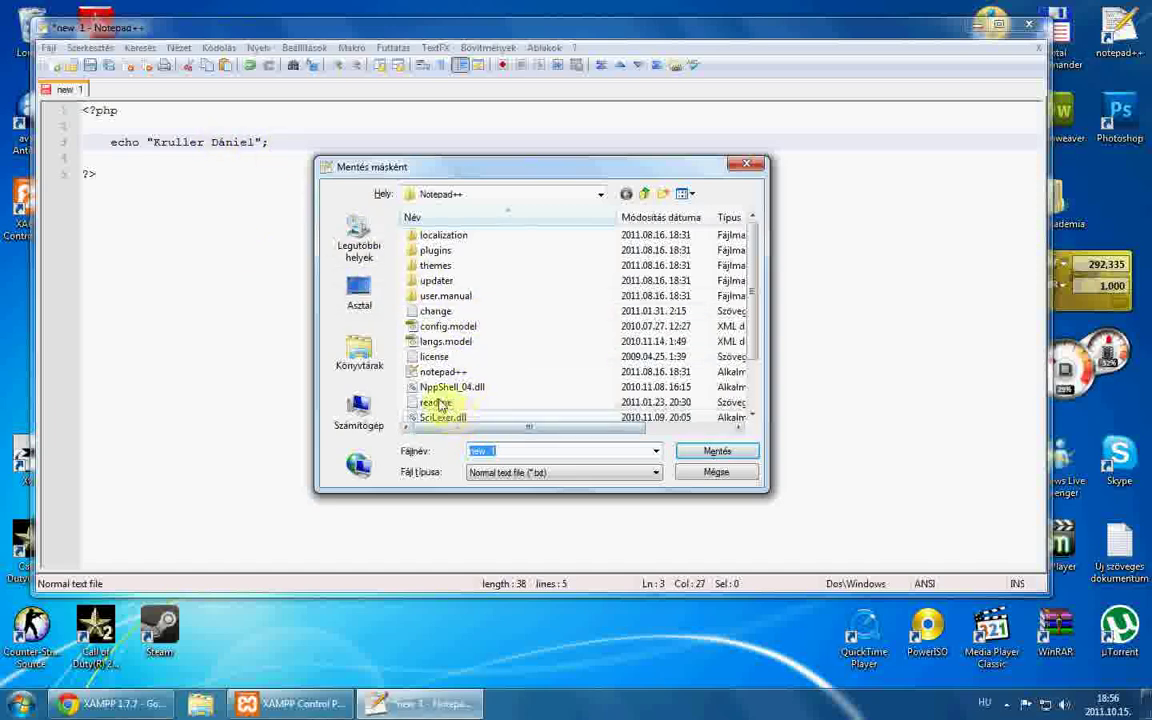
{"action": "left_click", "coordinate": [373, 415]}
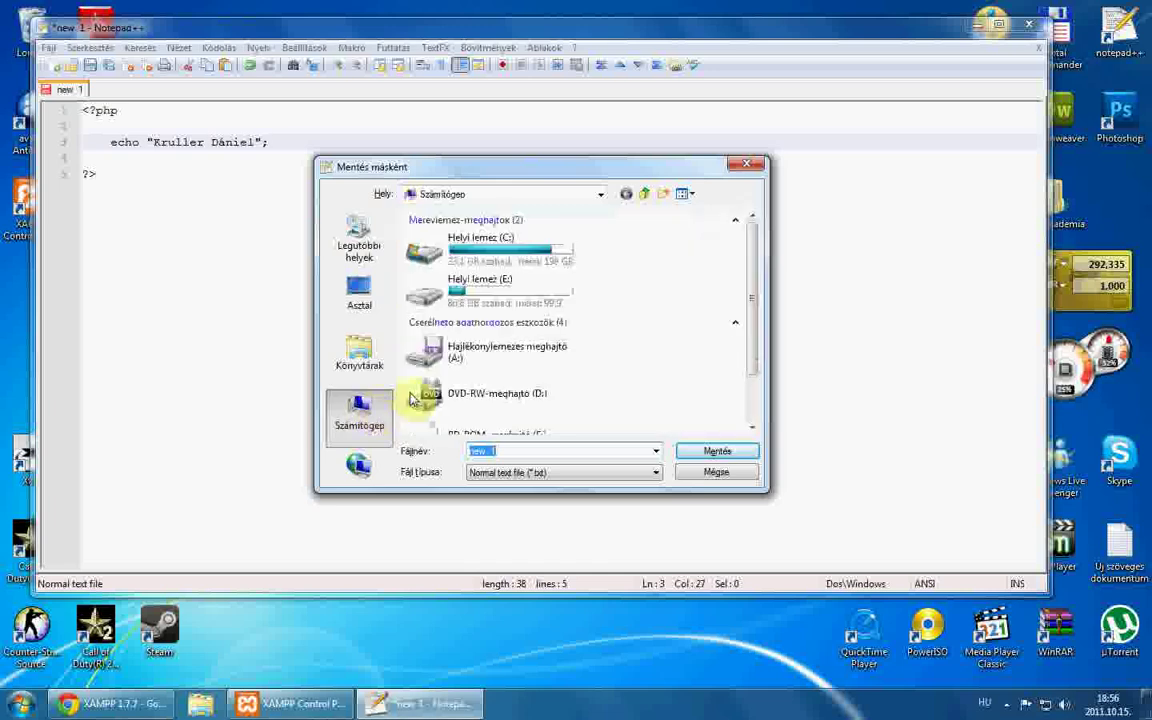
{"action": "double_click", "coordinate": [487, 252]}
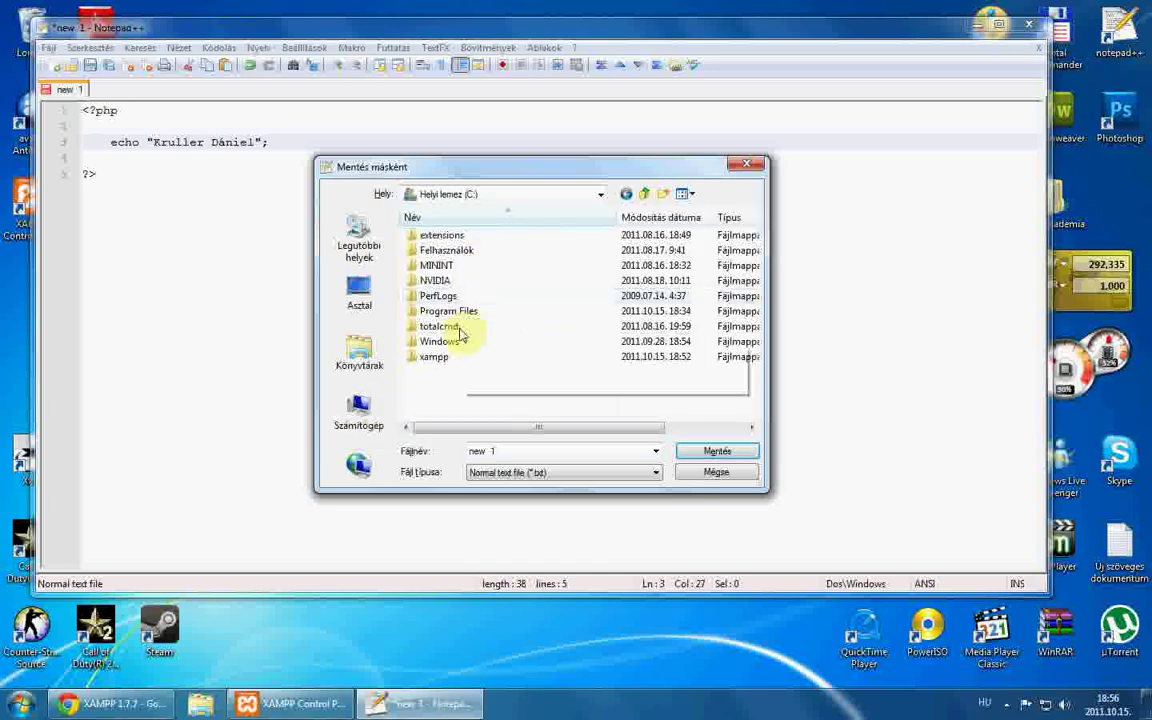
{"action": "left_click", "coordinate": [448, 361]}
{"action": "double_click", "coordinate": [448, 361]}
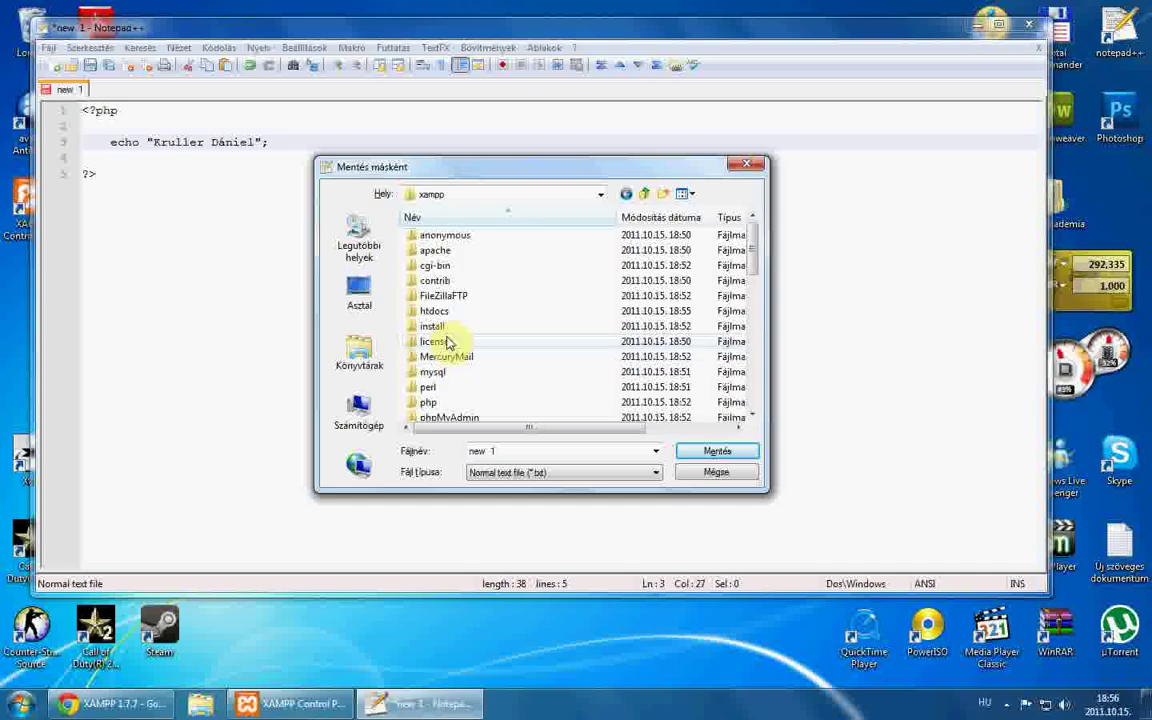
{"action": "double_click", "coordinate": [443, 316]}
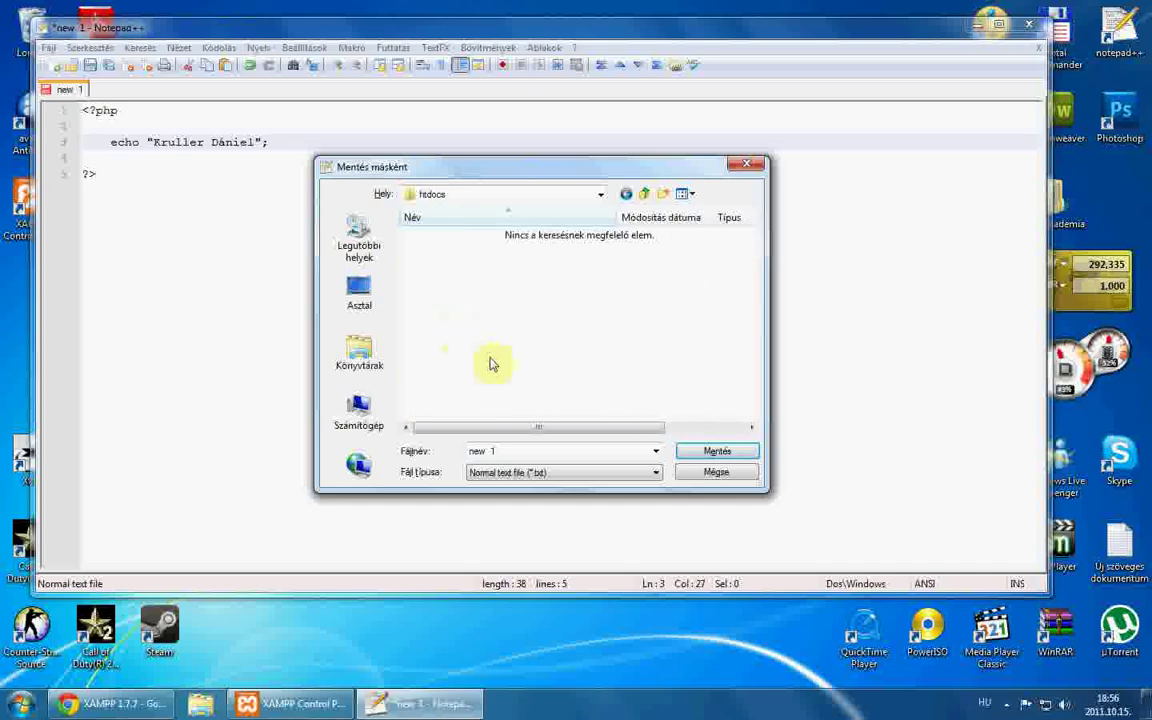
Step: Save the script in htdocs as index.php, using the PHP Hypertext Preprocessor file type
{"action": "left_click_drag", "start_coordinate": [500, 452], "coordinate": [459, 455]}
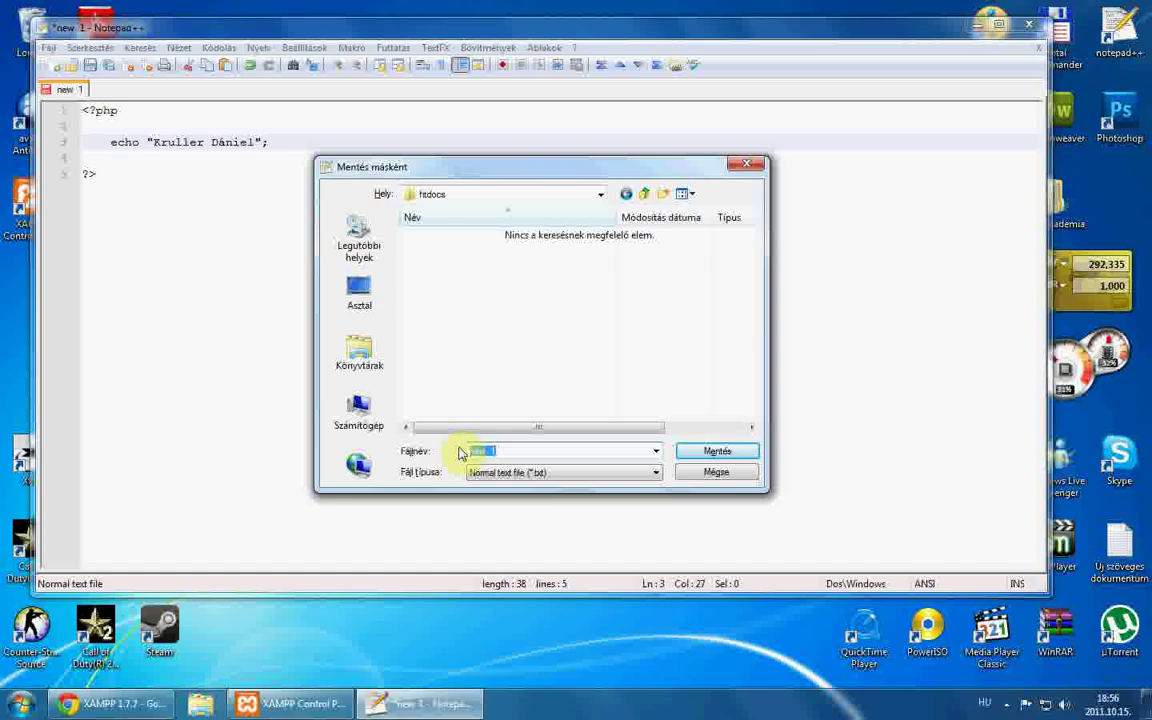
{"action": "left_click", "coordinate": [525, 473]}
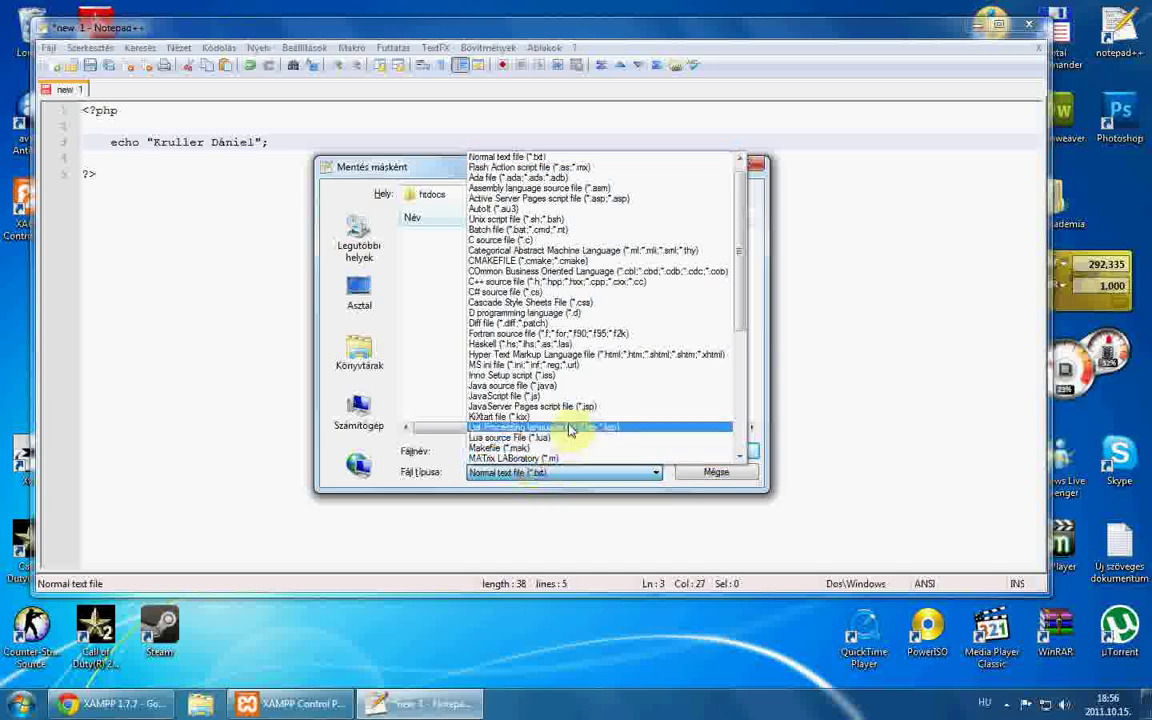
{"action": "scroll", "coordinate": [570, 430], "scroll_direction": "down", "scroll_amount": 4}
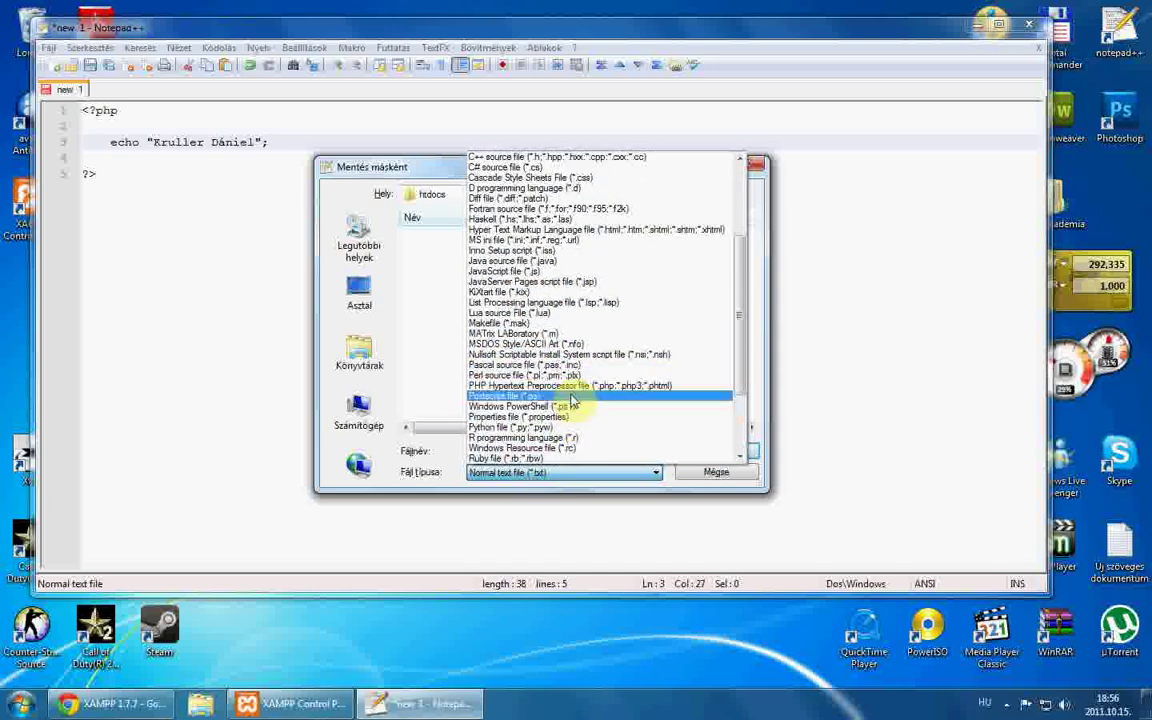
{"action": "left_click", "coordinate": [570, 385]}
{"action": "left_click_drag", "start_coordinate": [512, 451], "coordinate": [455, 457]}
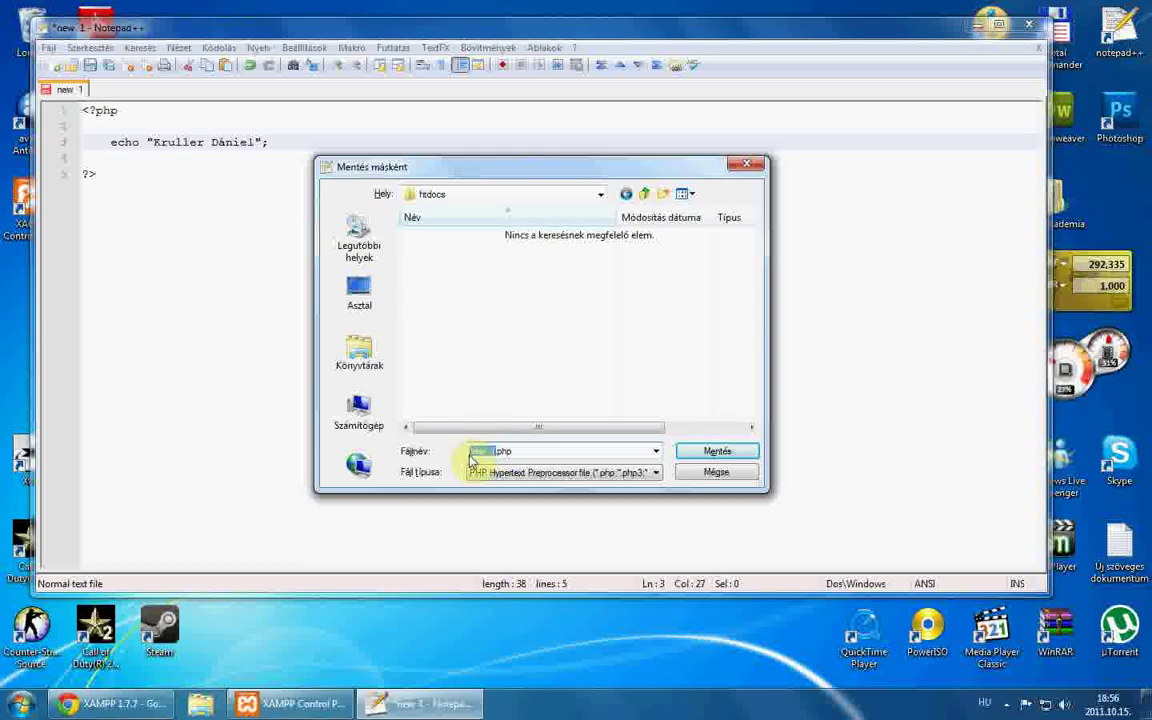
{"action": "type", "text": "index"}
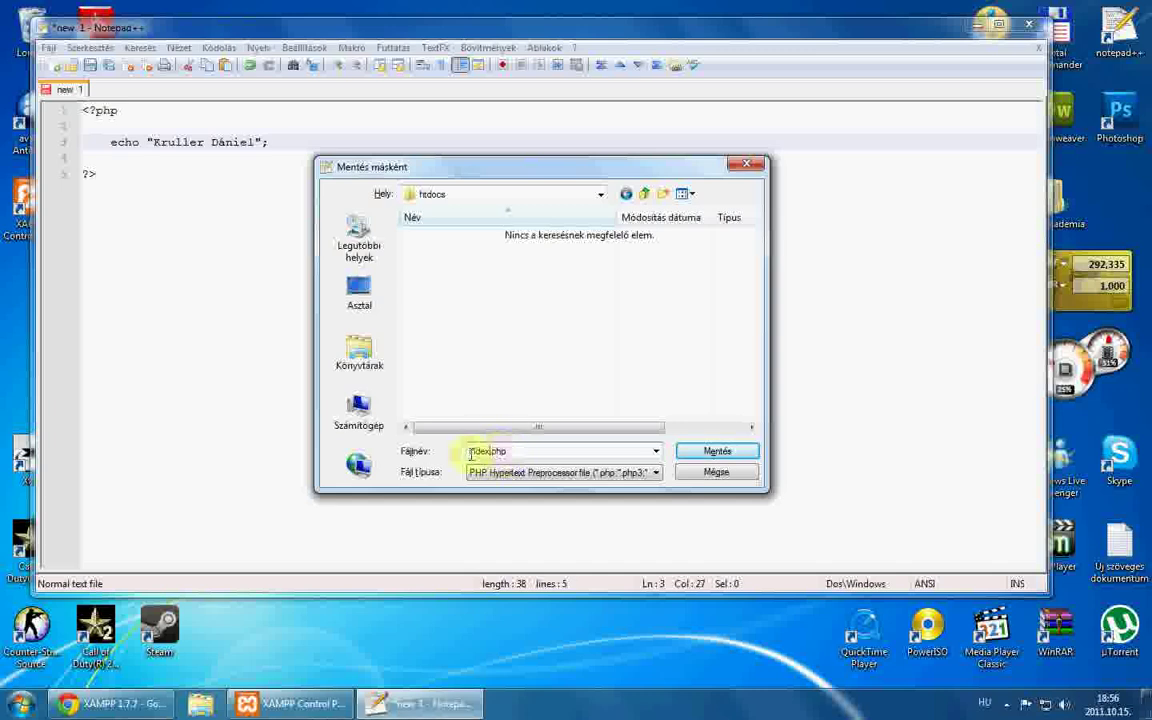
{"action": "left_click", "coordinate": [742, 456]}
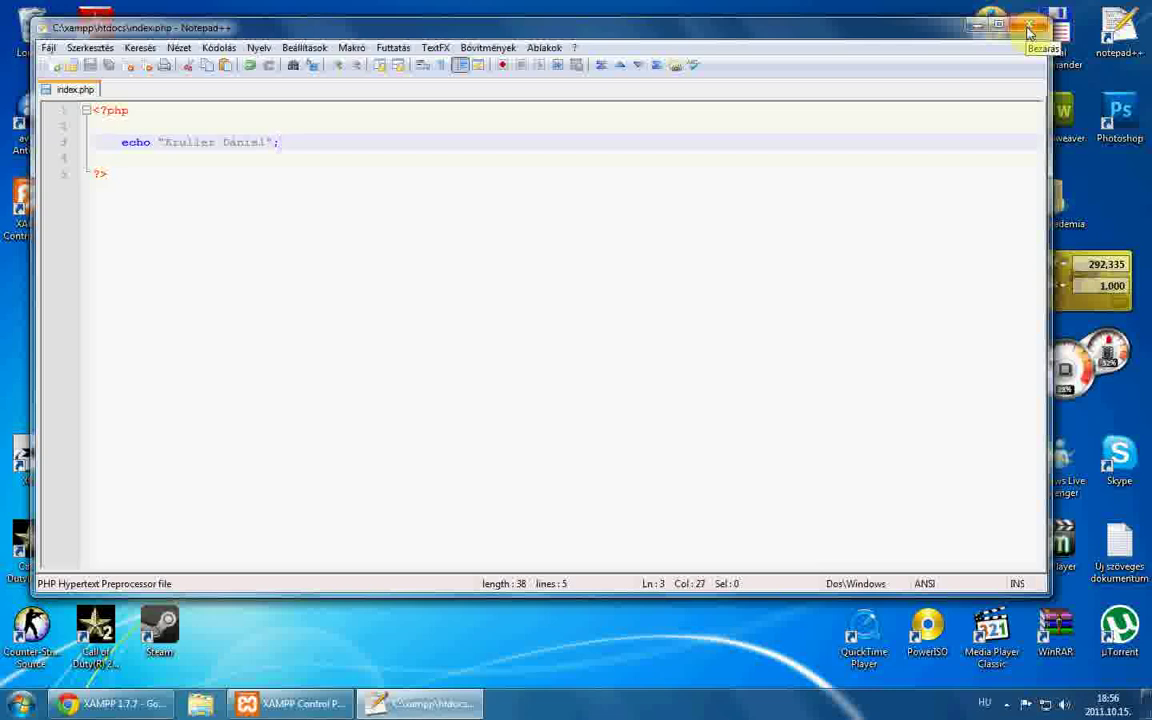
Step: Switch to Chrome, reload the localhost/xampp/ page, and shorten the address to localhost to load the new index page
{"action": "left_click", "coordinate": [112, 703]}
{"action": "left_click", "coordinate": [357, 60]}
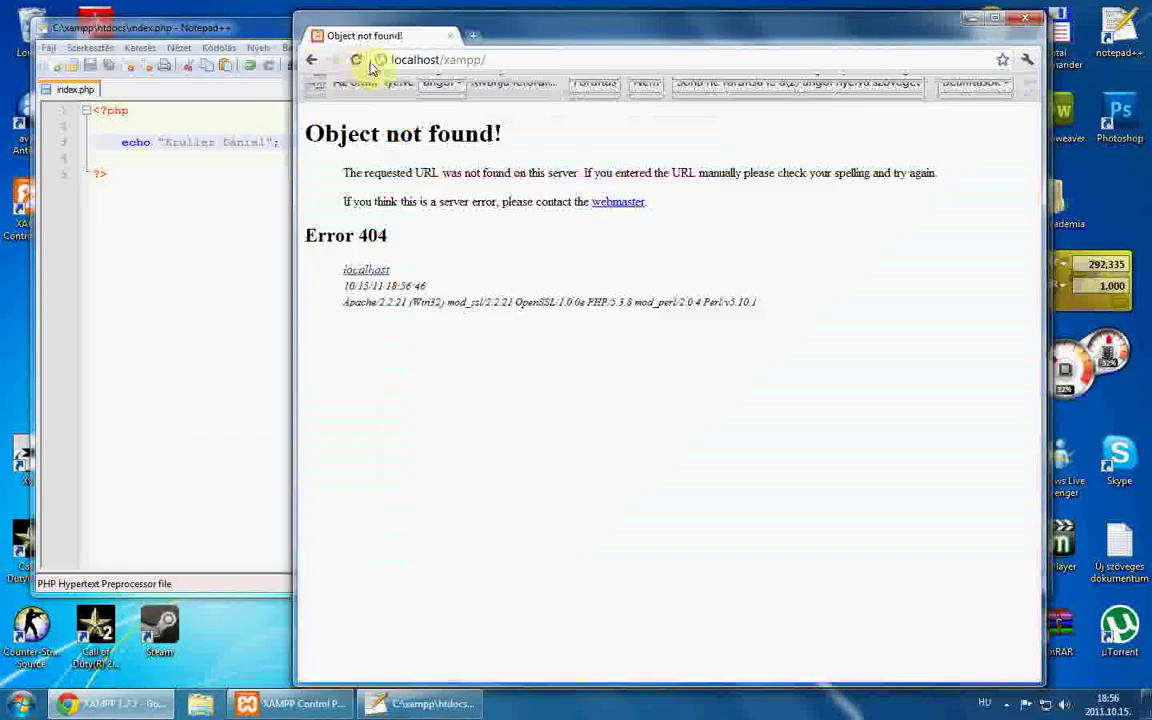
{"action": "left_click_drag", "start_coordinate": [490, 62], "coordinate": [447, 65]}
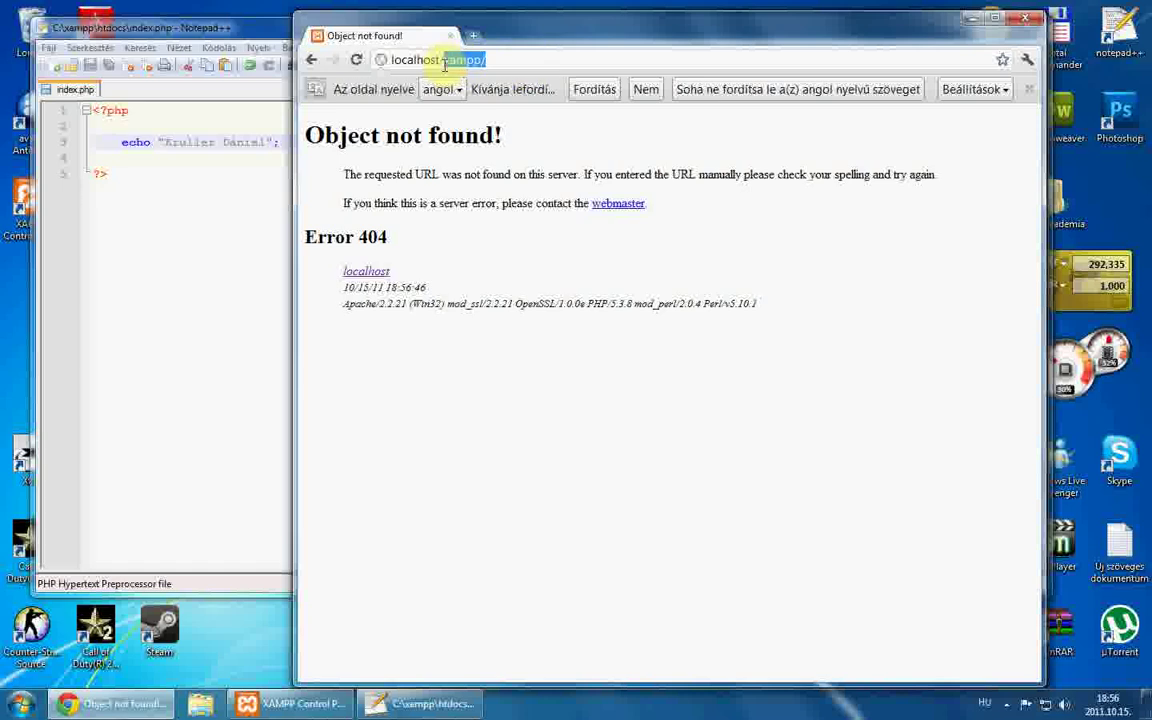
{"action": "key", "text": "BackSpace"}
{"action": "key", "text": "Return"}
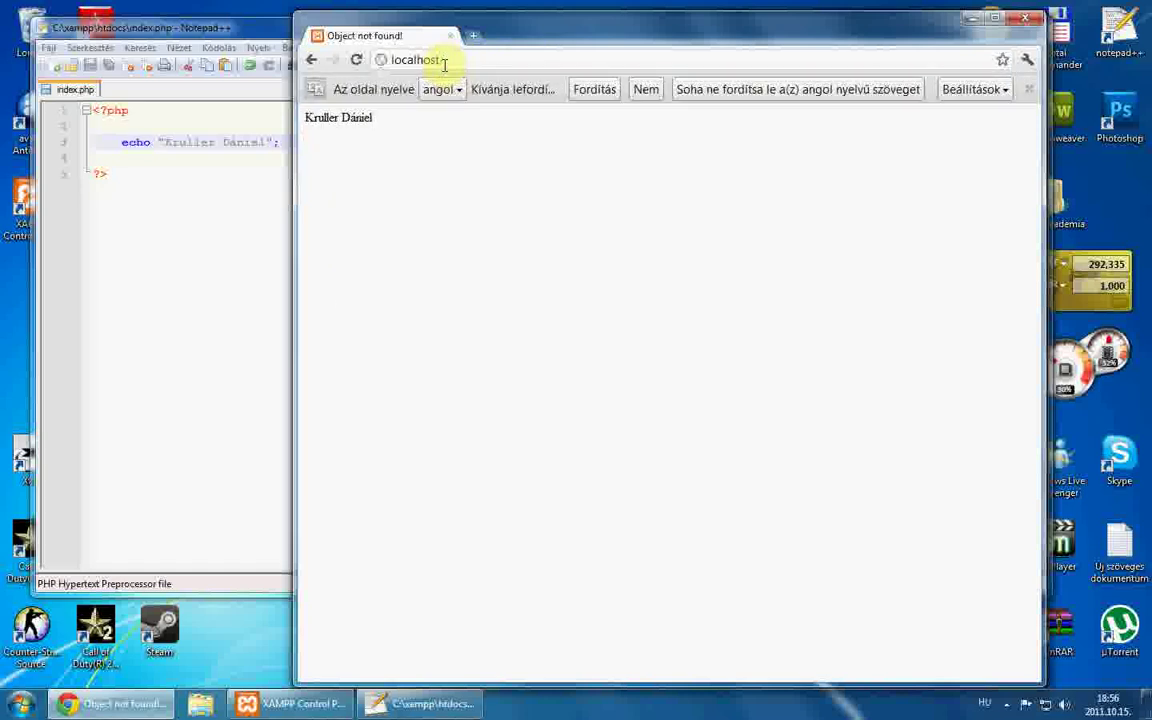
{"action": "left_click_drag", "start_coordinate": [308, 114], "coordinate": [373, 123]}
{"action": "left_click", "coordinate": [372, 122]}
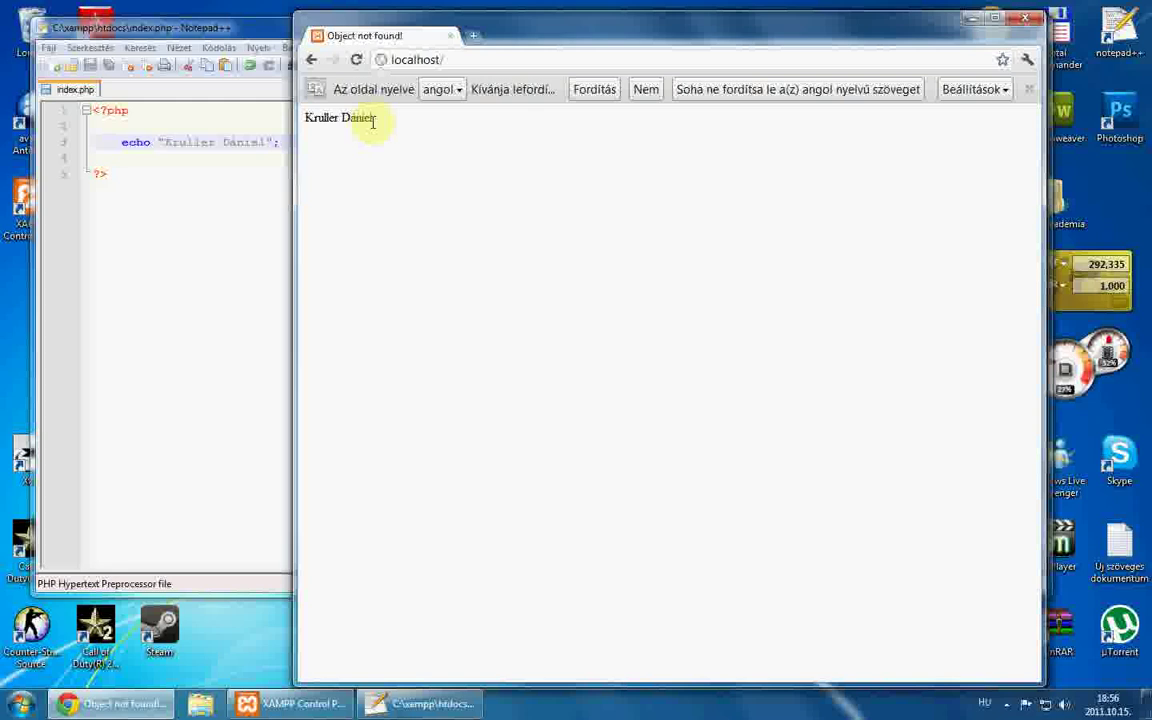
Step: Switch to Notepad++, replace the name in the echo statement with "Sziasztok srácok!" and save index.php
{"action": "left_click", "coordinate": [216, 199]}
{"action": "left_click_drag", "start_coordinate": [164, 141], "coordinate": [270, 142]}
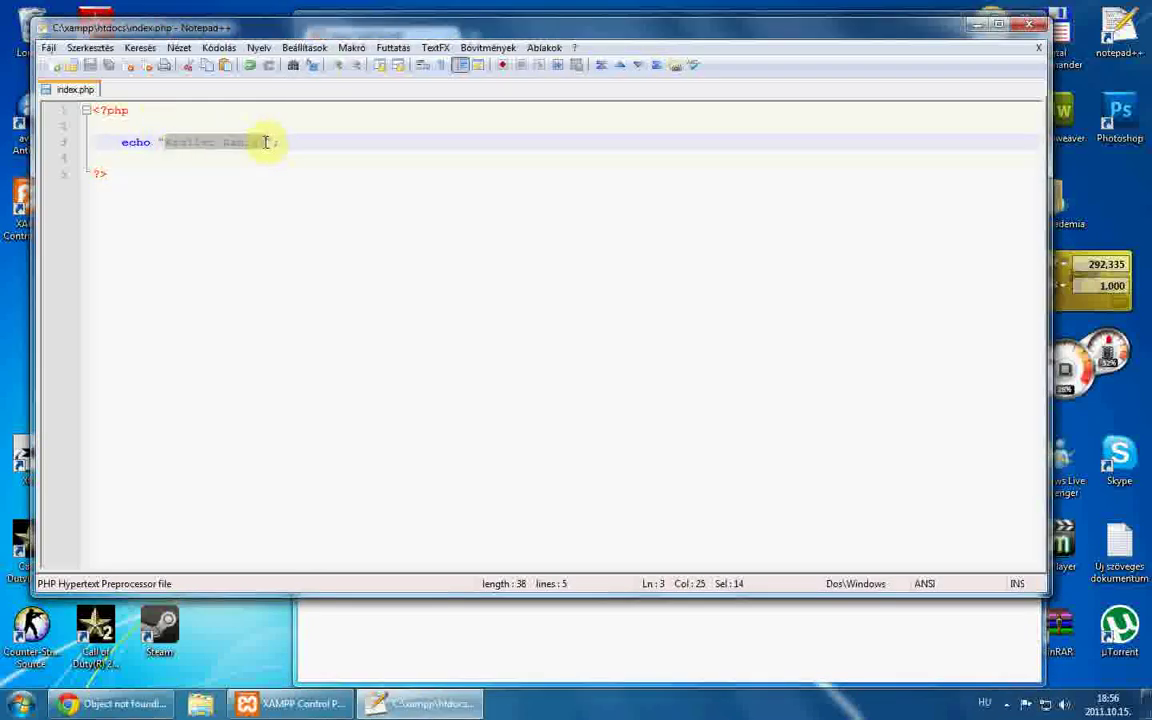
{"action": "key", "text": "BackSpace"}
{"action": "type", "text": "Sziasztok srácok"}
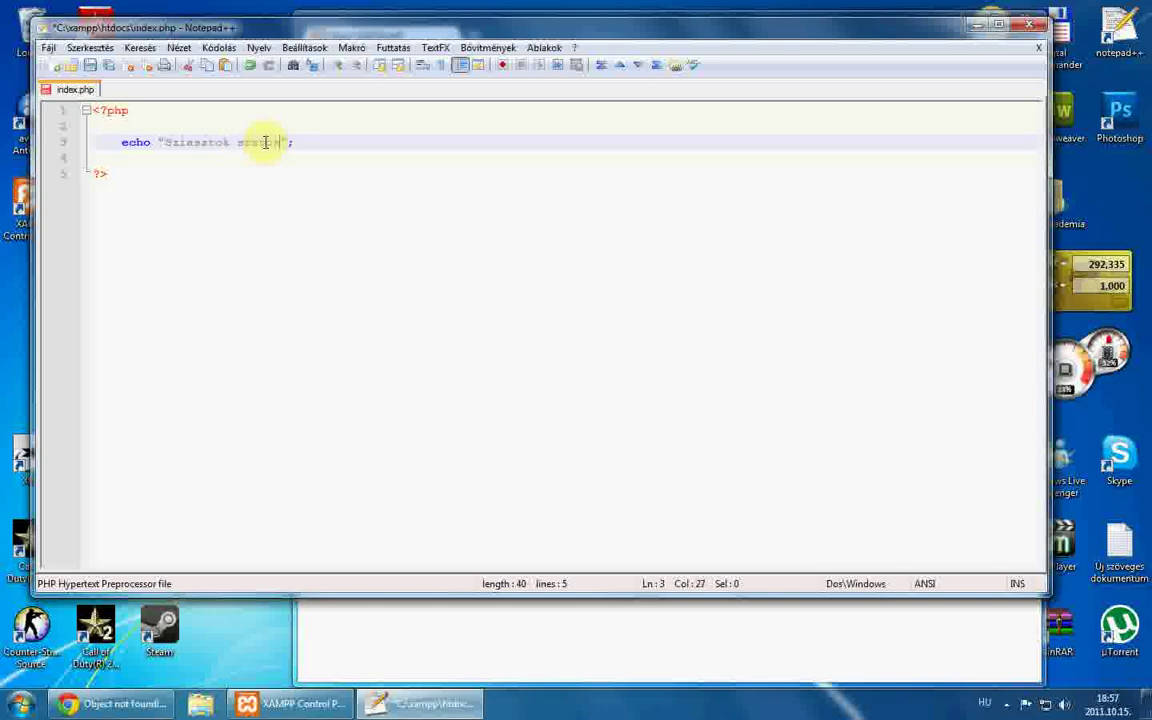
{"action": "key", "text": "ctrl+s"}
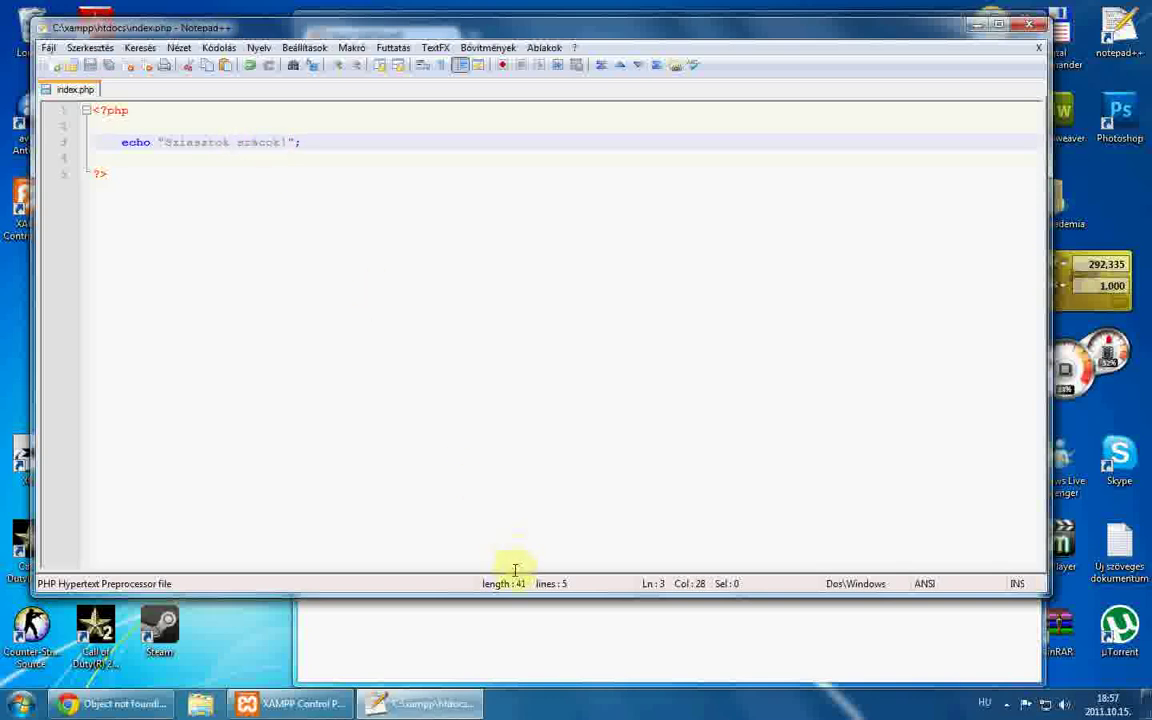
Step: Switch back to Chrome and load localhost/ again to check the edited script's output
{"action": "left_click", "coordinate": [506, 607]}
{"action": "left_click", "coordinate": [503, 56]}
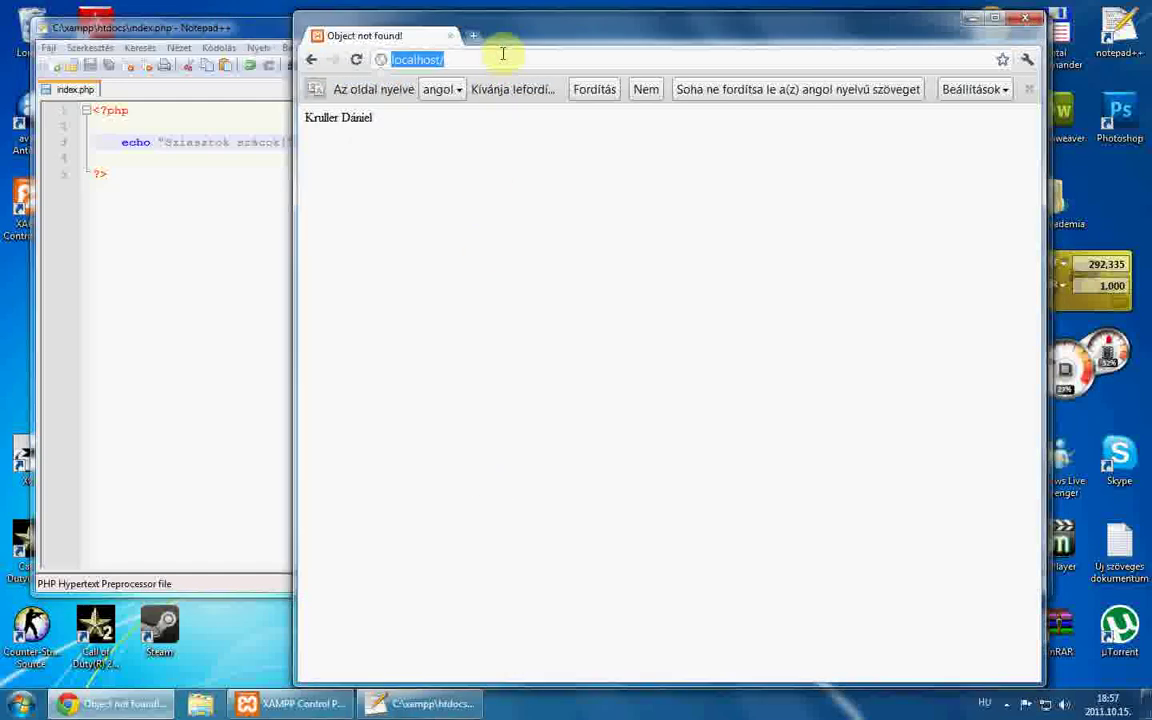
{"action": "key", "text": "Return"}
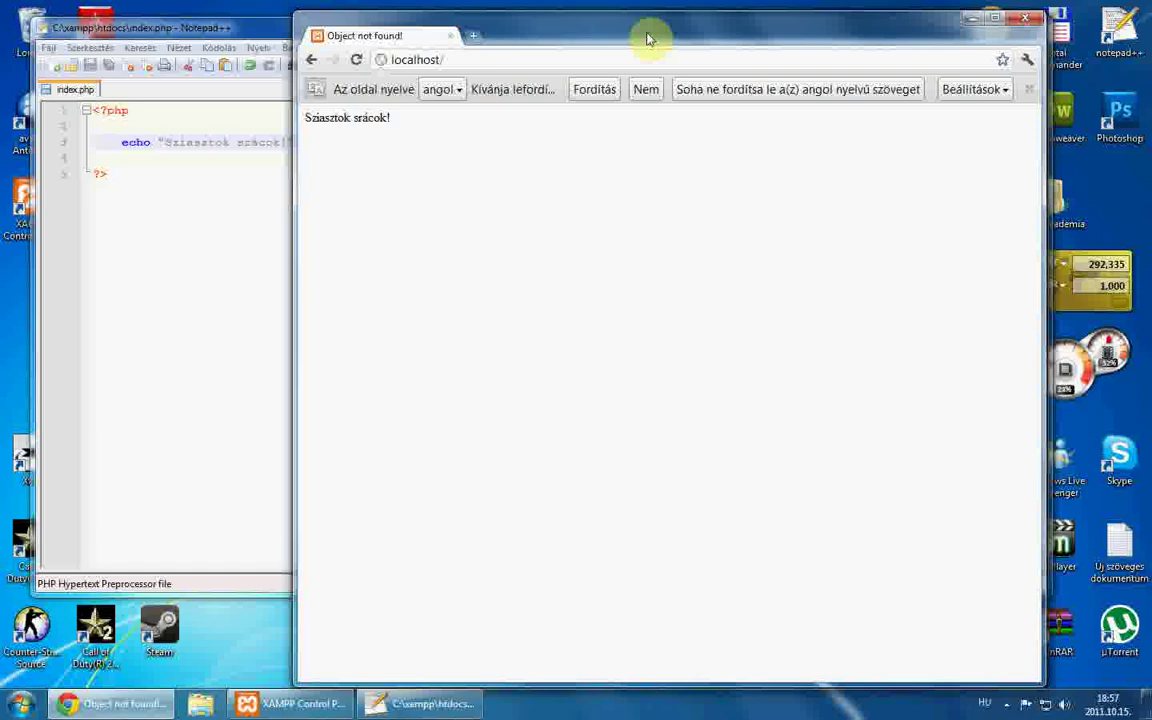
{"action": "left_click", "coordinate": [1007, 704]}
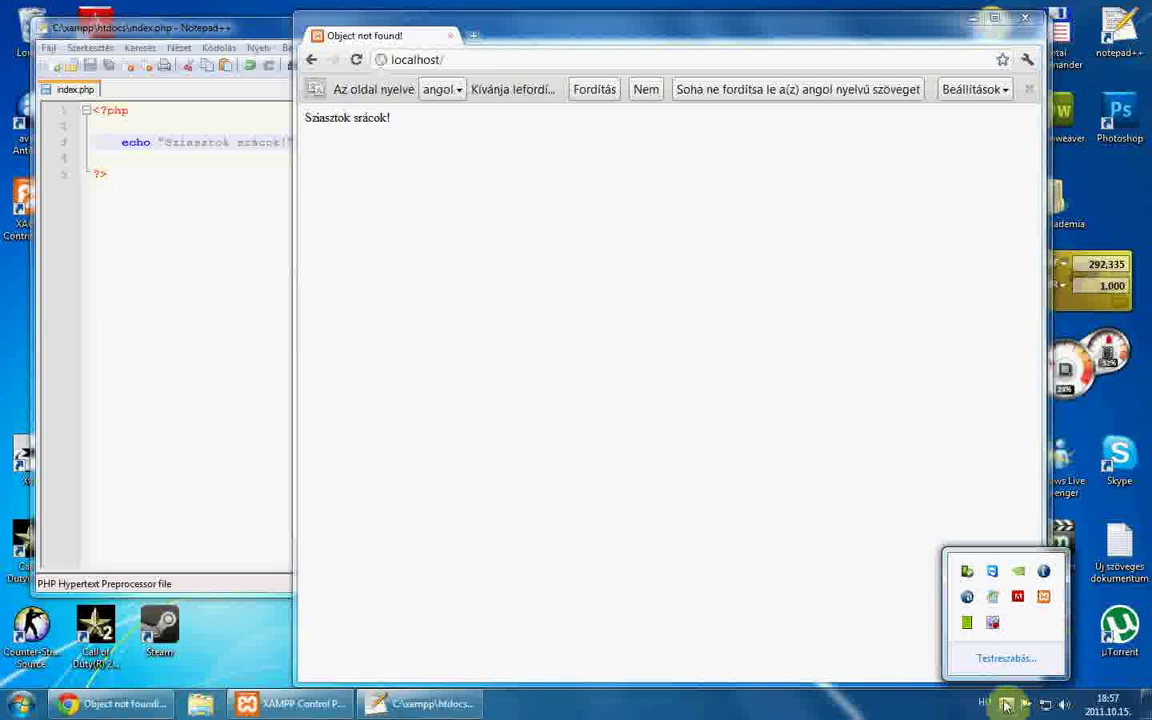
{"action": "left_click", "coordinate": [992, 622]}
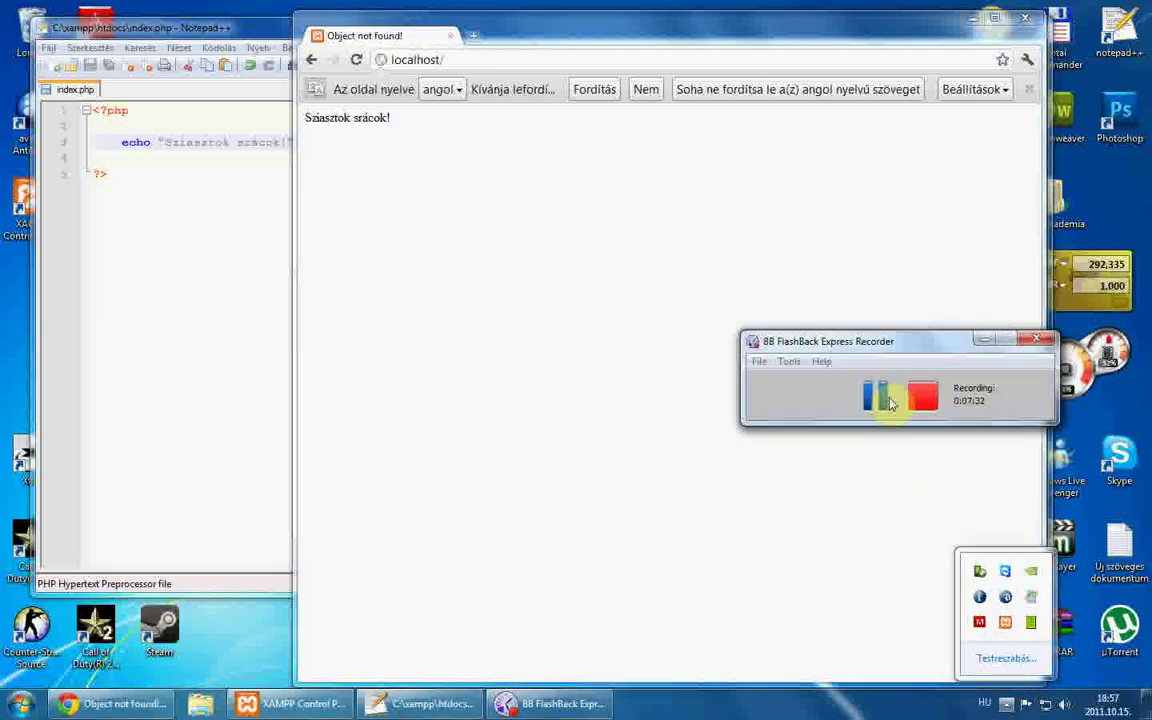